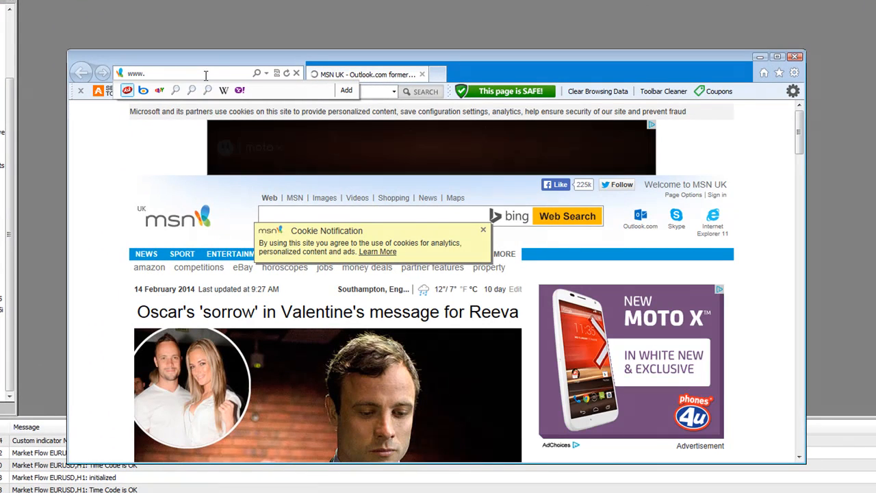
text(gotrader.com/)
key(Return)
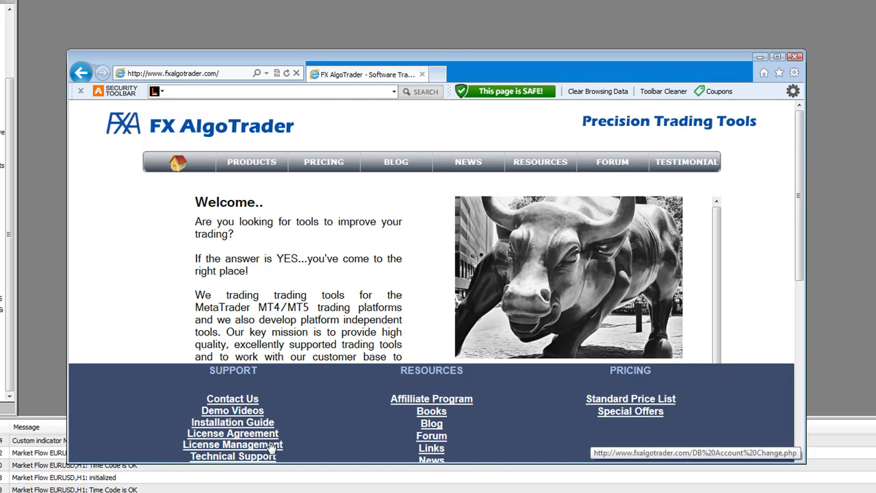
click(273, 445)
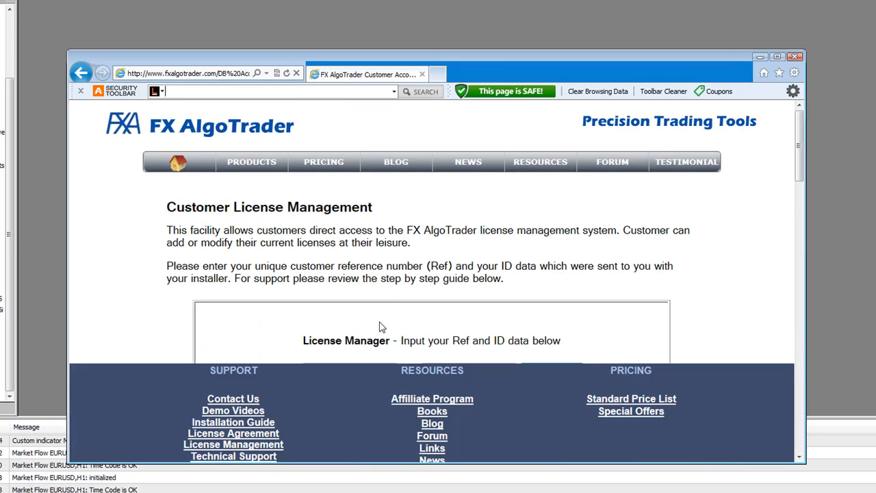
Enter the customer reference number and ID in the License Manager form and submit them.
scroll(705, 206, down, 3)
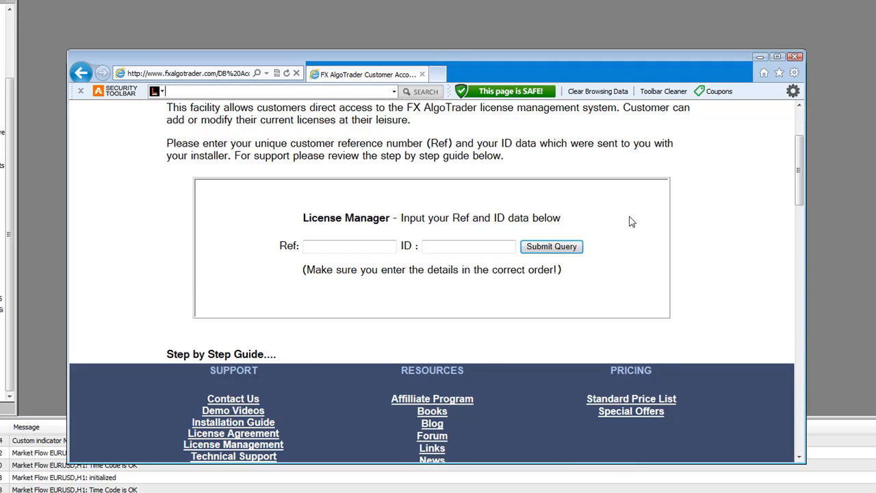
click(334, 247)
text(0)
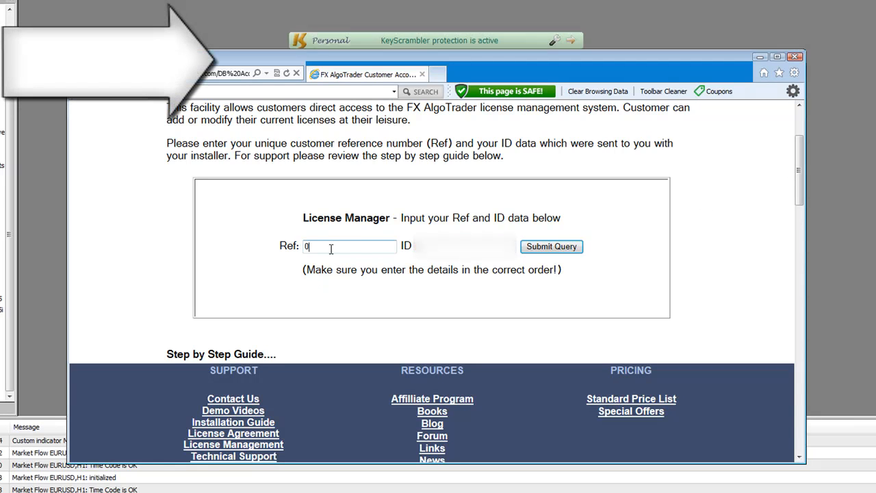
click(437, 248)
text(aa)
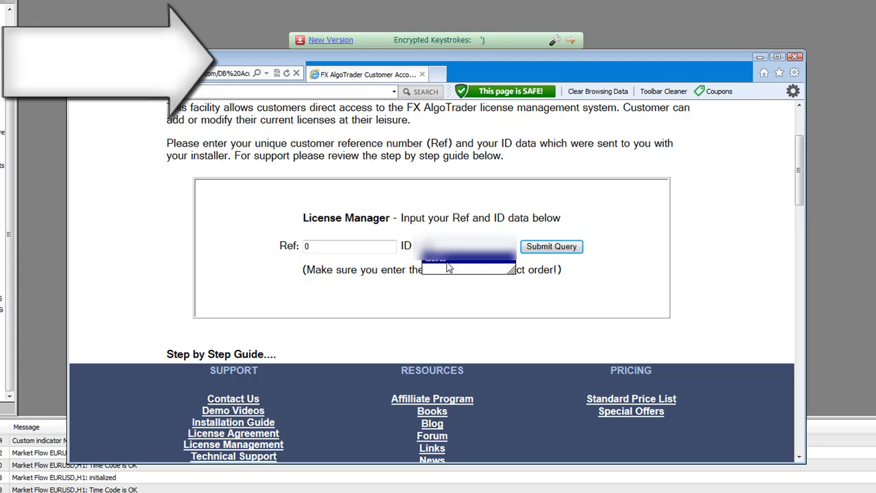
click(447, 264)
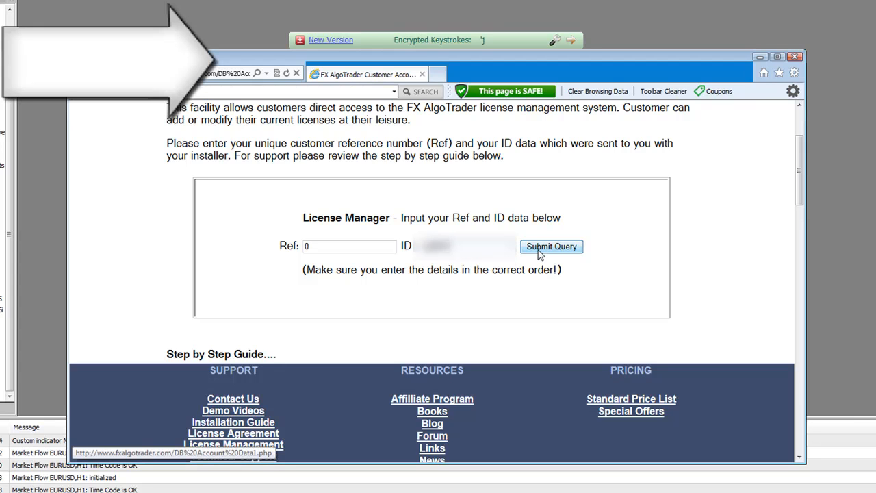
click(540, 247)
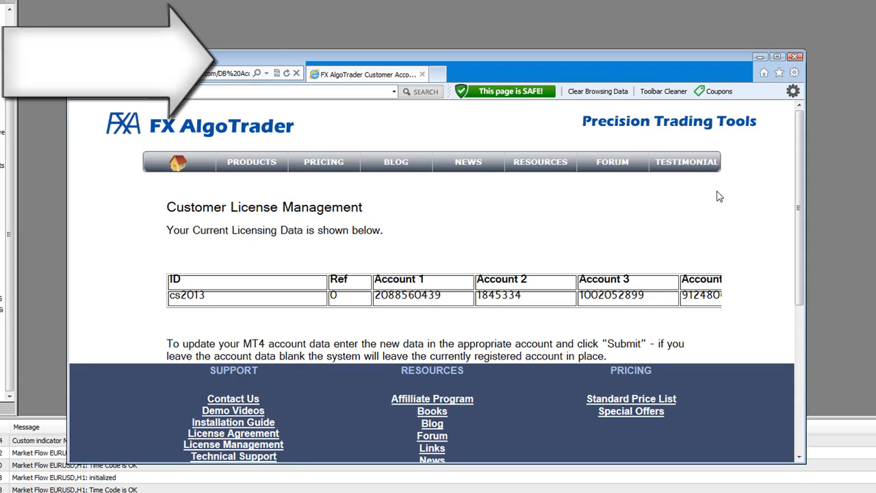
Generate new installer links for the licensed products and maximize the browser window.
drag(799, 149, 800, 258)
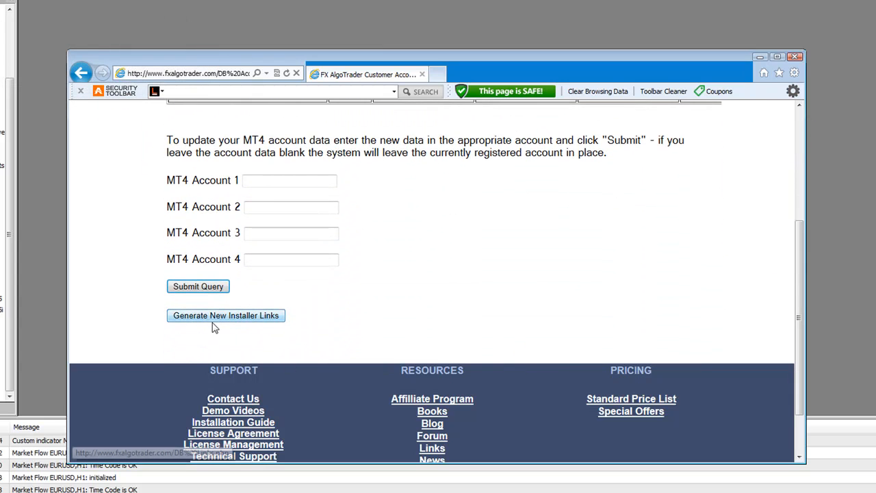
click(229, 319)
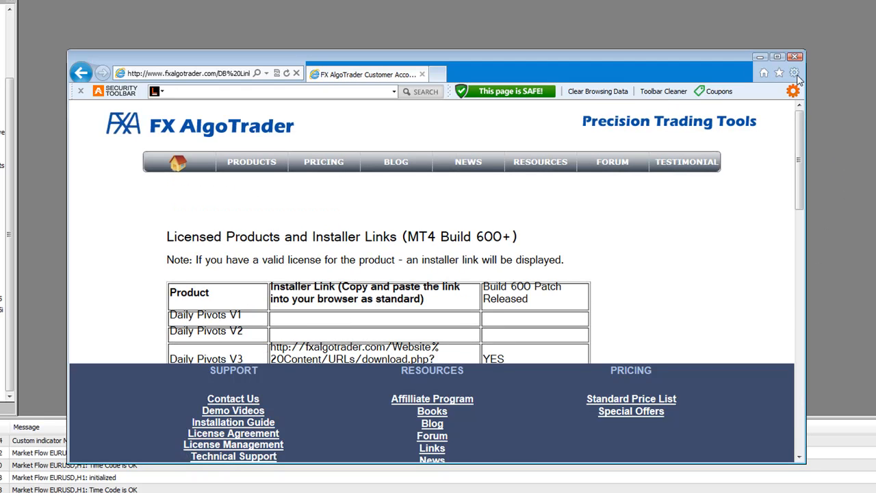
click(781, 59)
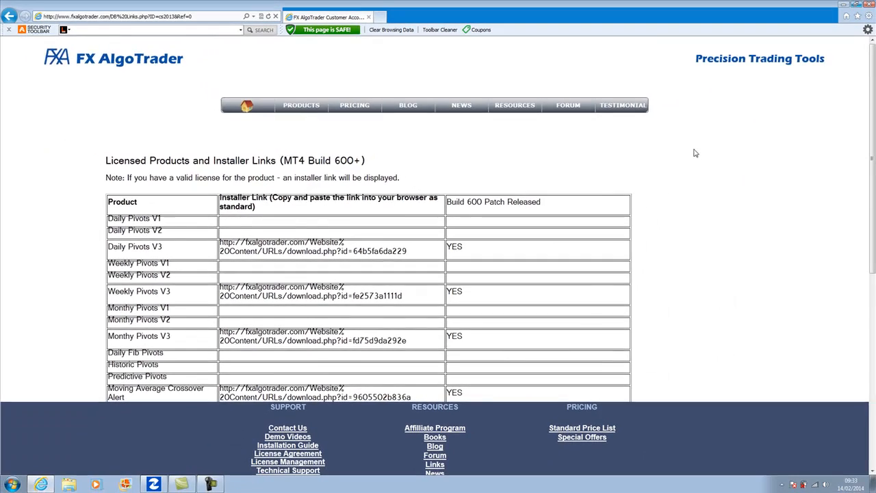
Review the licensed products table and copy the installer link for Market Flow.
scroll(694, 159, down, 3)
scroll(694, 163, up, 3)
scroll(692, 163, down, 9)
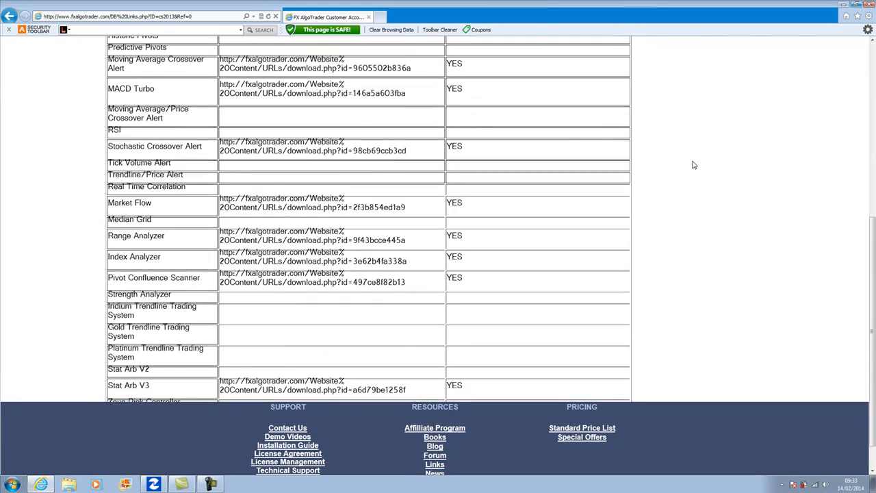
scroll(694, 165, up, 8)
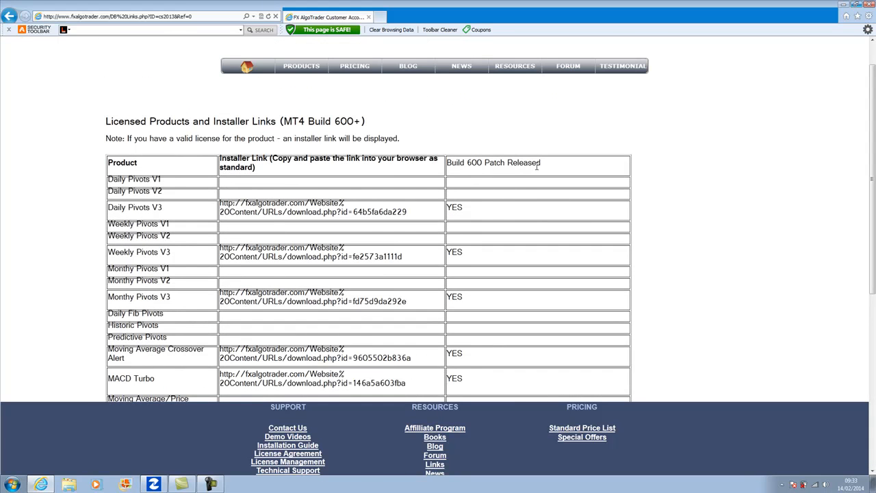
scroll(514, 215, down, 8)
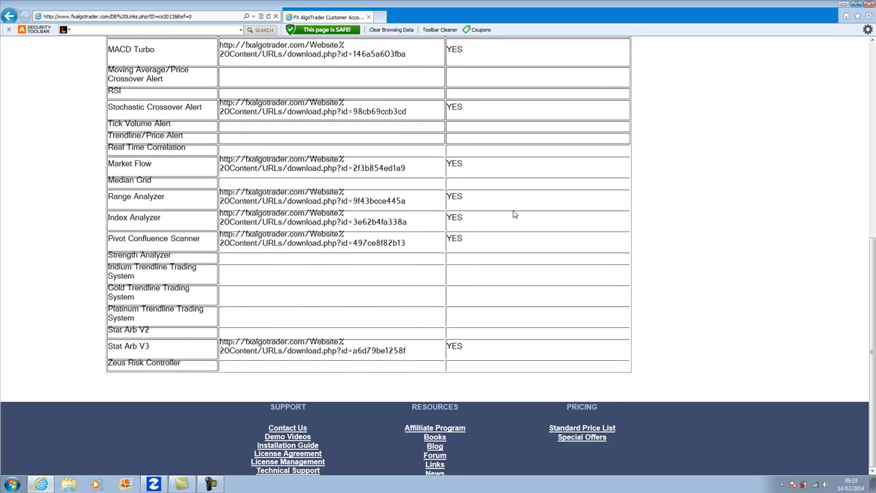
drag(412, 171, 229, 164)
key(ctrl+c)
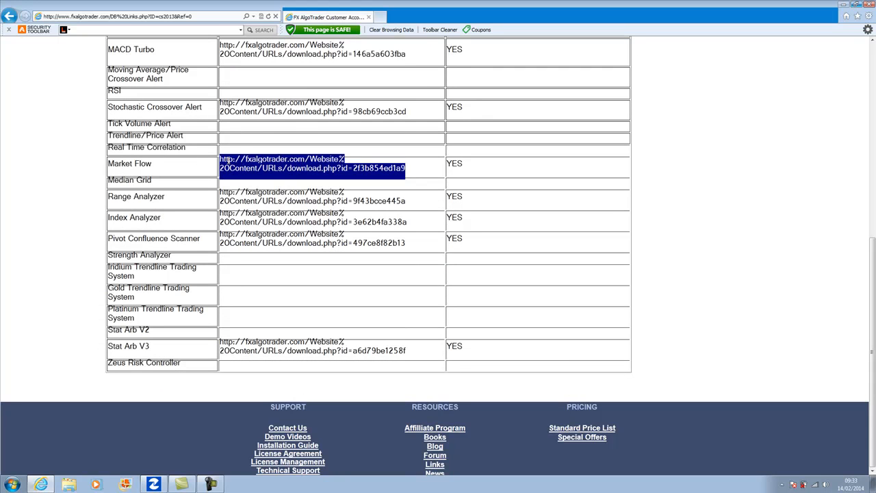
Load the copied Market Flow link in the browser and open the downloaded FX AlgoTrader Package.zip.
click(161, 15)
key(ctrl+v)
key(Return)
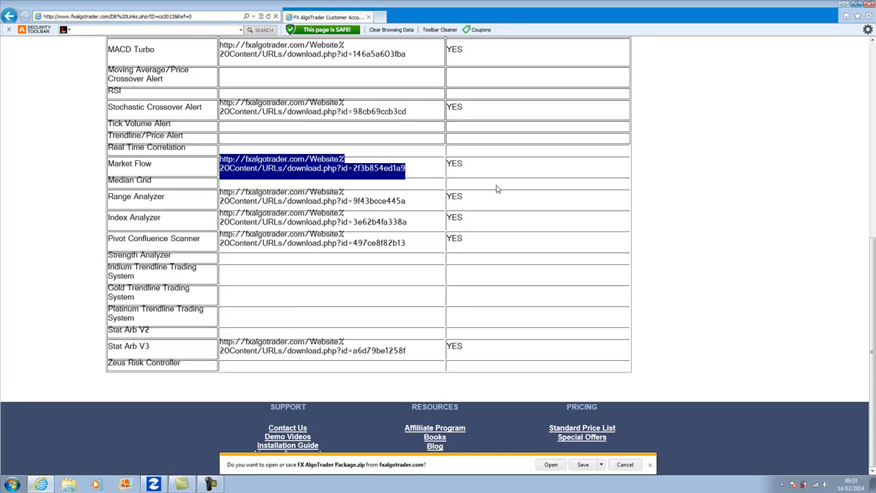
click(551, 464)
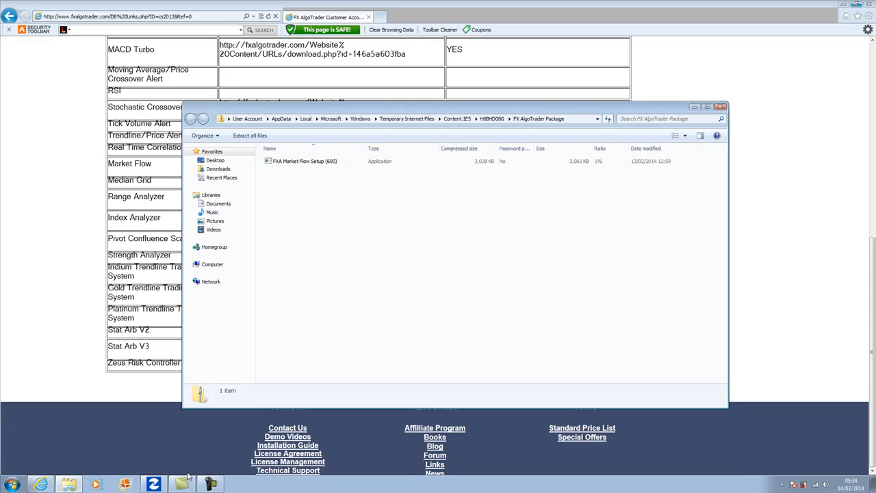
Switch to MetaTrader 4 and open its data folder to check the folder path.
click(153, 484)
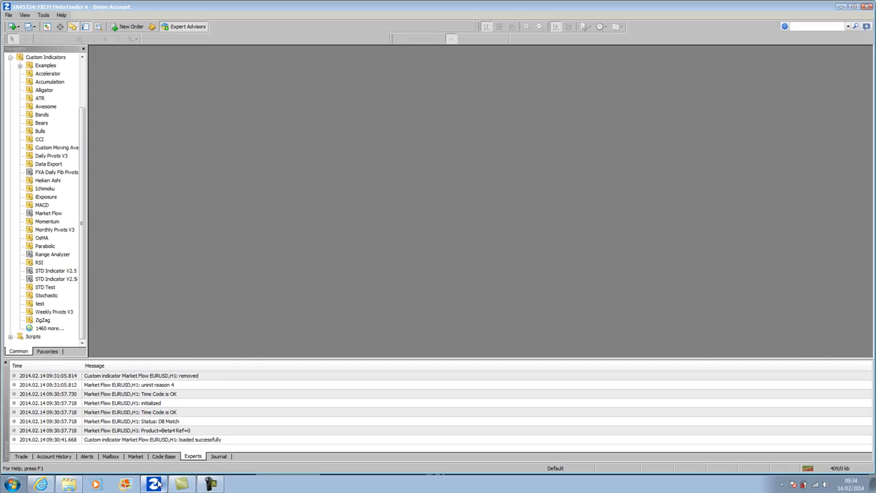
click(10, 16)
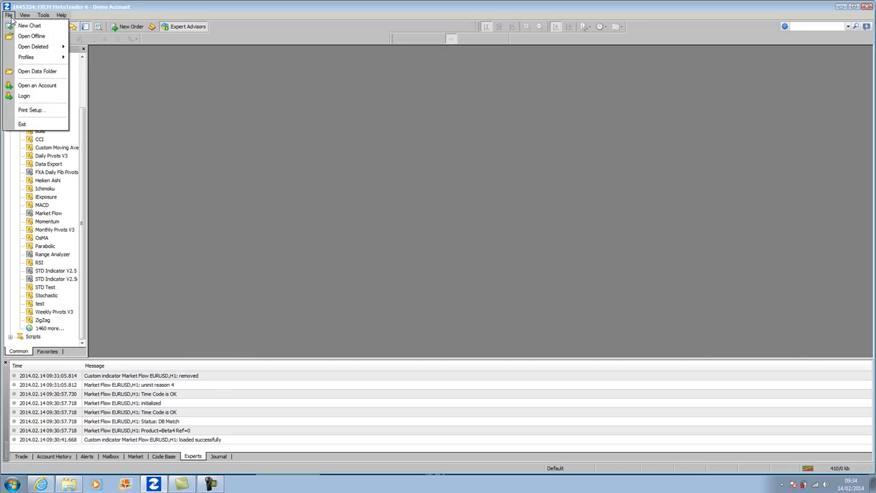
click(42, 74)
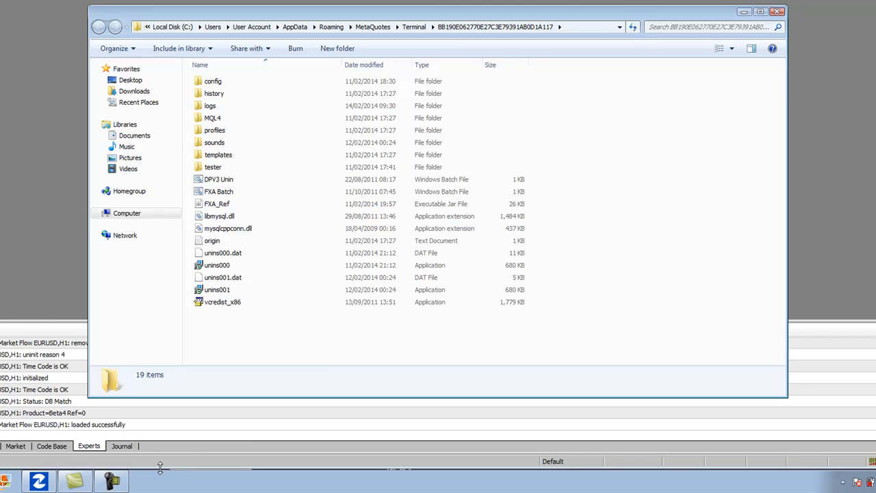
Return to the downloaded package, close the View Downloads window and run FXA Market Flow Setup (600).
mouse_move(124, 482)
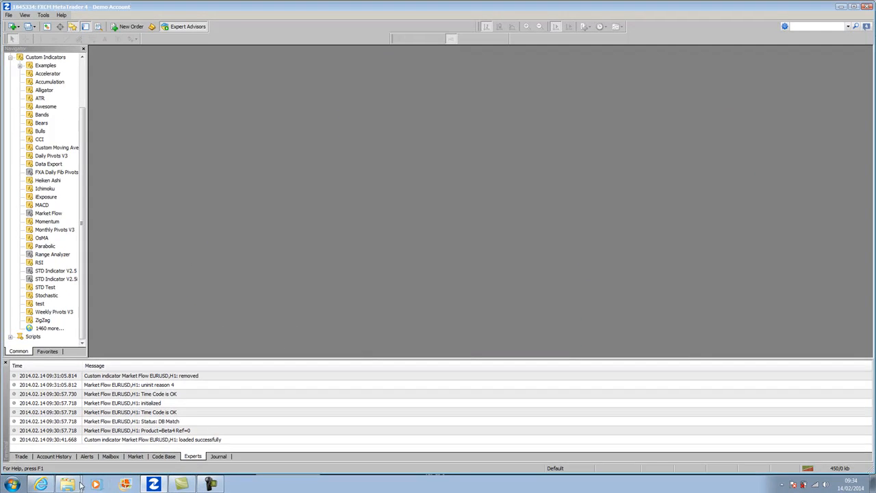
click(41, 484)
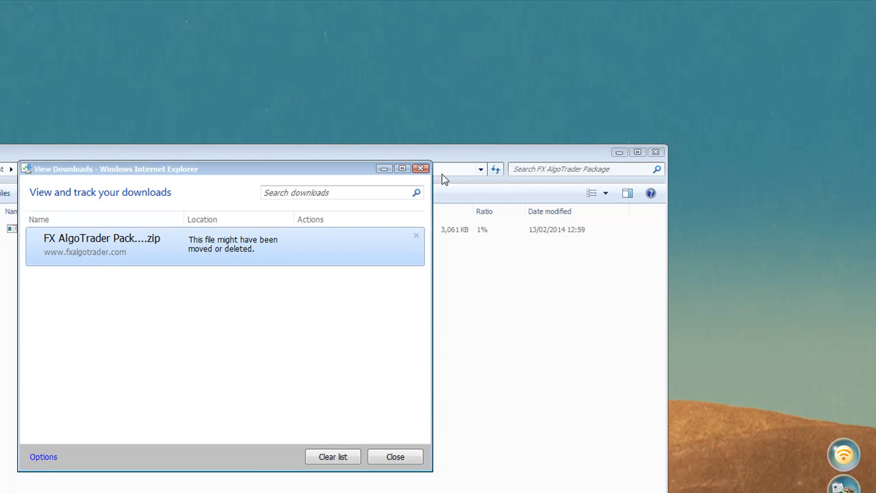
click(420, 169)
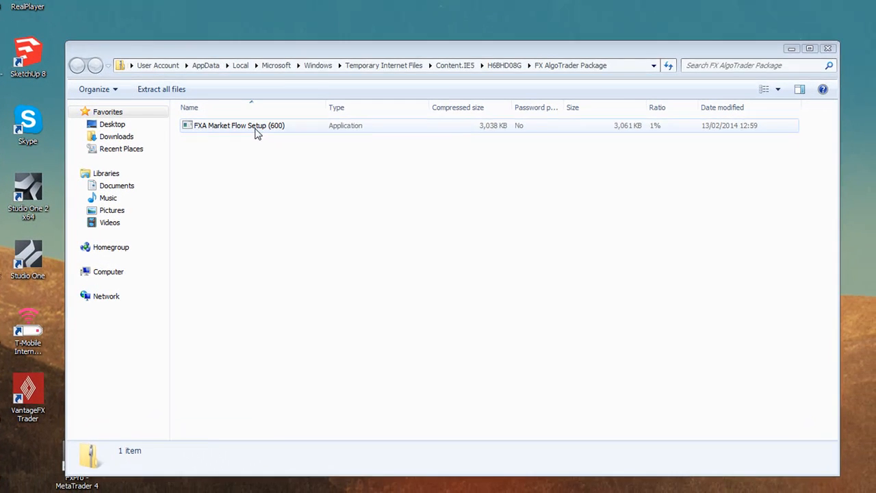
double_click(376, 208)
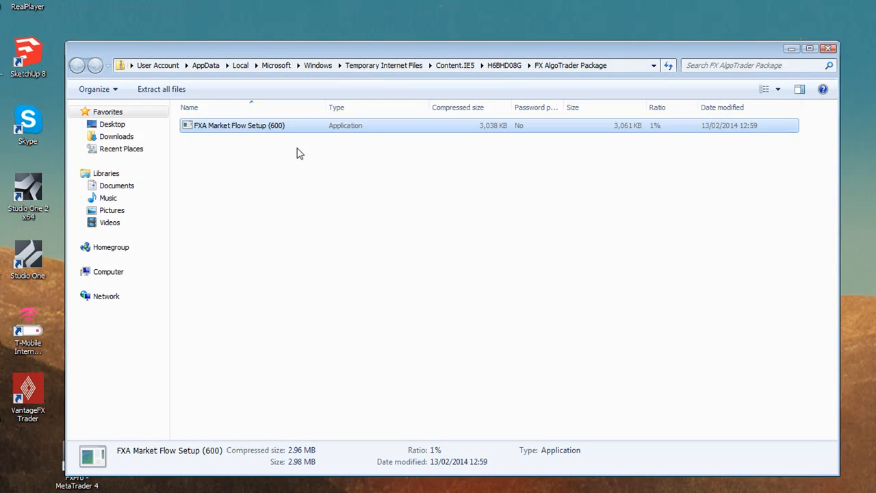
click(455, 254)
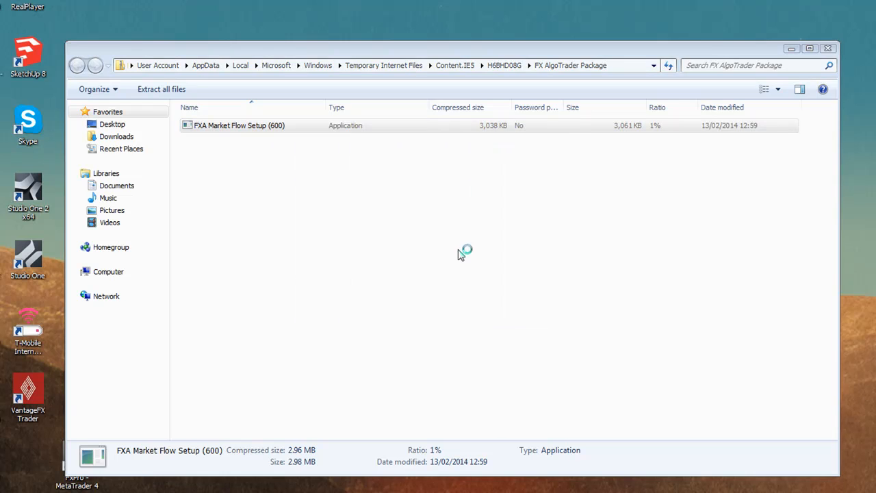
Accept the license agreement in the Market Flow installer and continue to the destination location.
click(495, 342)
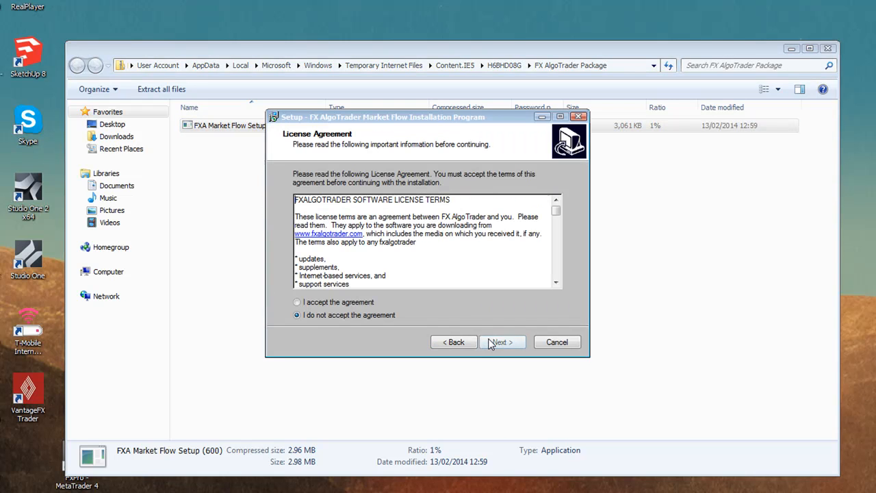
click(304, 308)
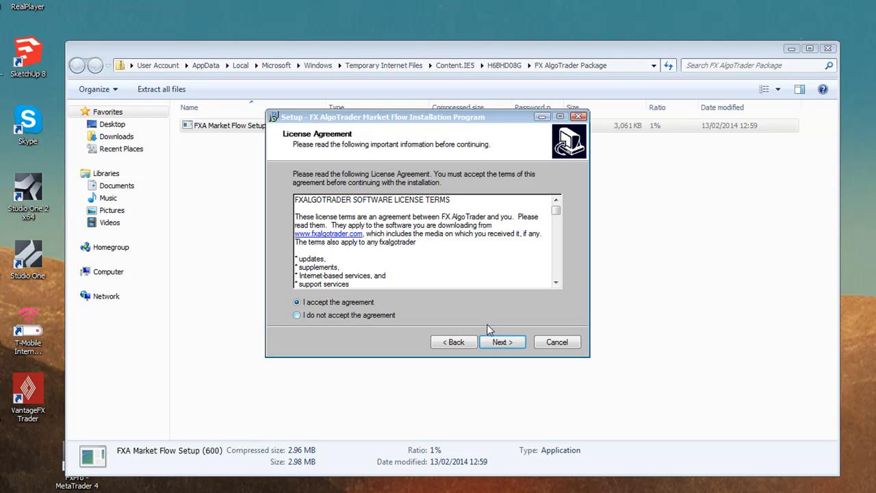
click(502, 341)
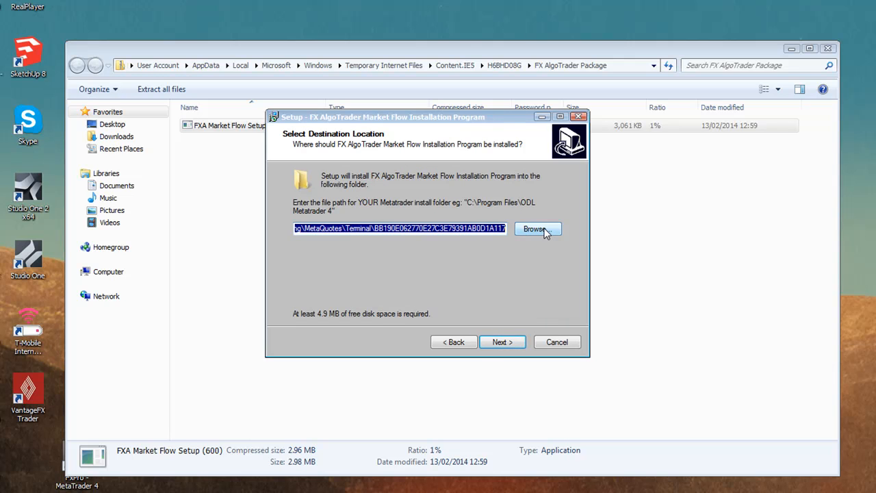
Browse for the install destination and select the MetaQuotes folder under C:\Users\User Account\AppData\Roaming.
click(540, 229)
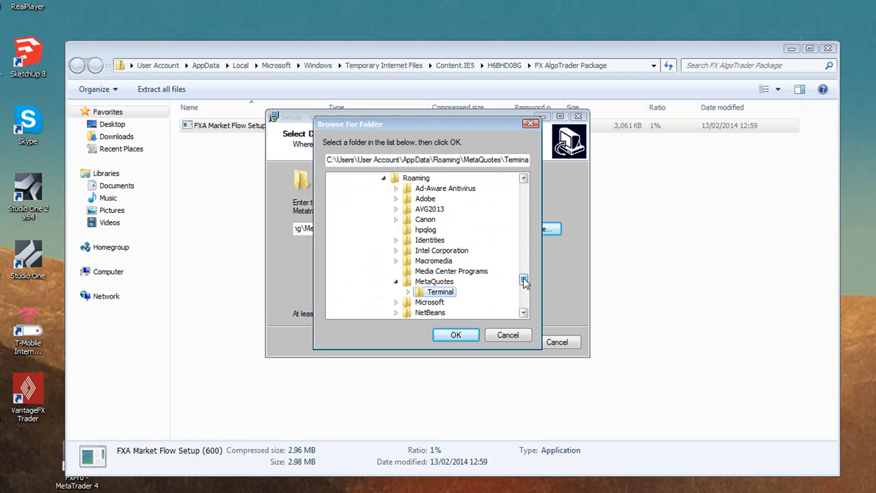
mouse_move(523, 281)
mouse_down()
mouse_move(524, 251)
mouse_move(524, 264)
mouse_up()
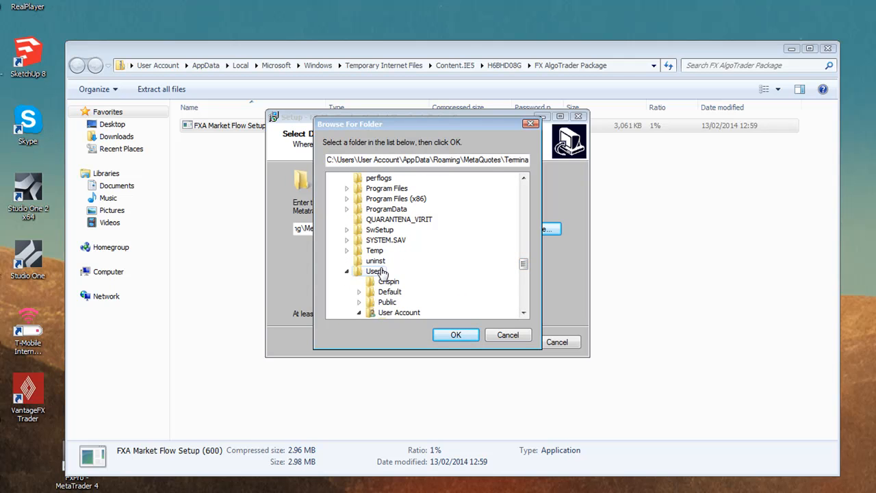
double_click(383, 271)
click(345, 270)
scroll(349, 269, down, 2)
scroll(383, 214, up, 1)
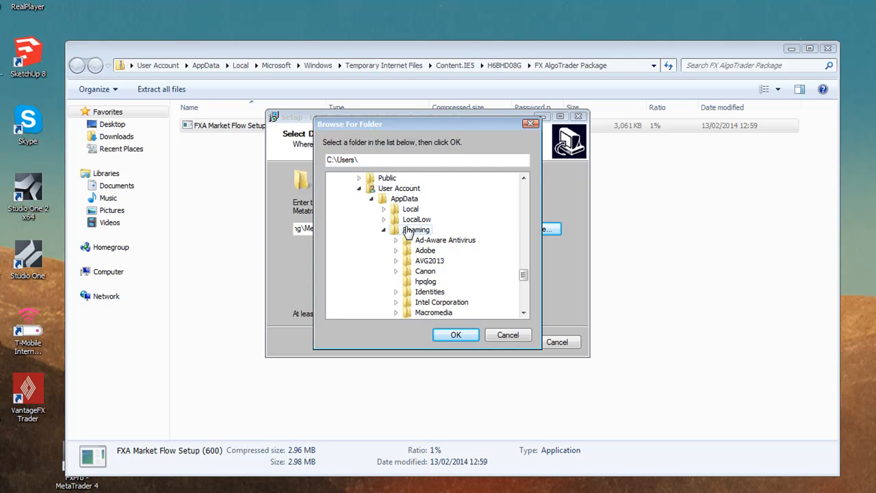
scroll(433, 245, down, 1)
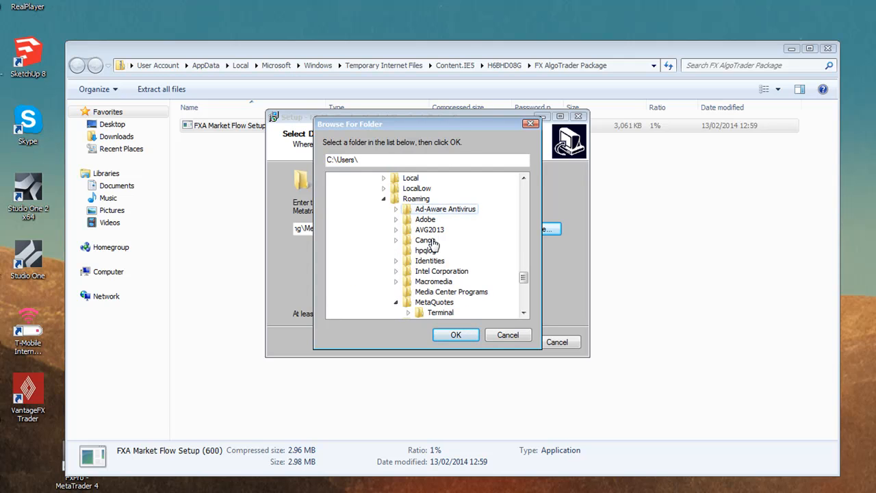
click(435, 302)
scroll(455, 293, down, 2)
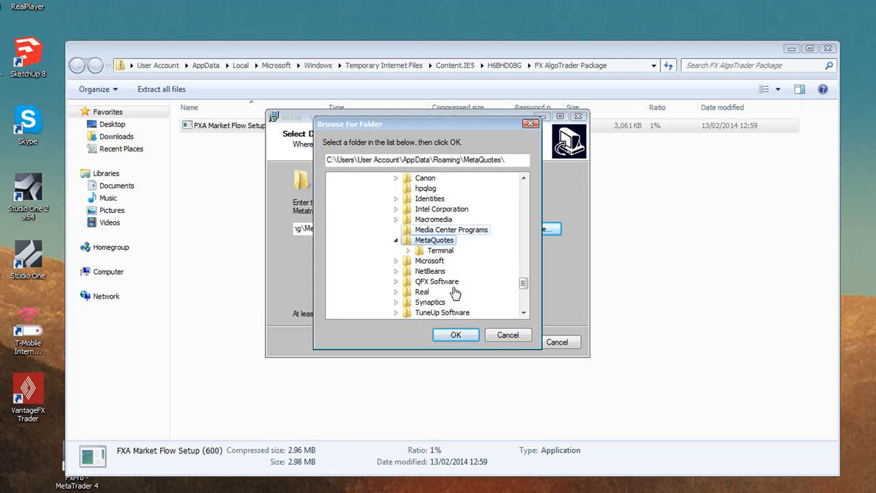
Set the install destination to the BB190E062770E27C3E79391AB0D1A117 folder inside MetaQuotes\Terminal.
click(431, 251)
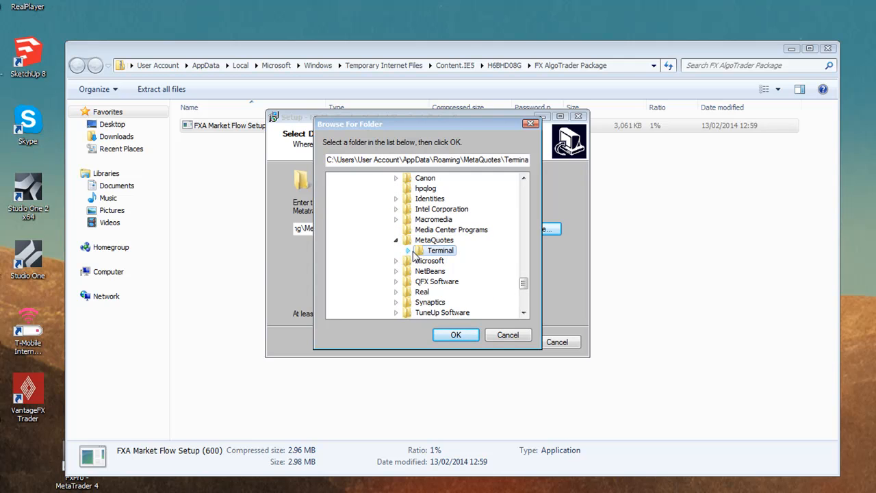
click(408, 251)
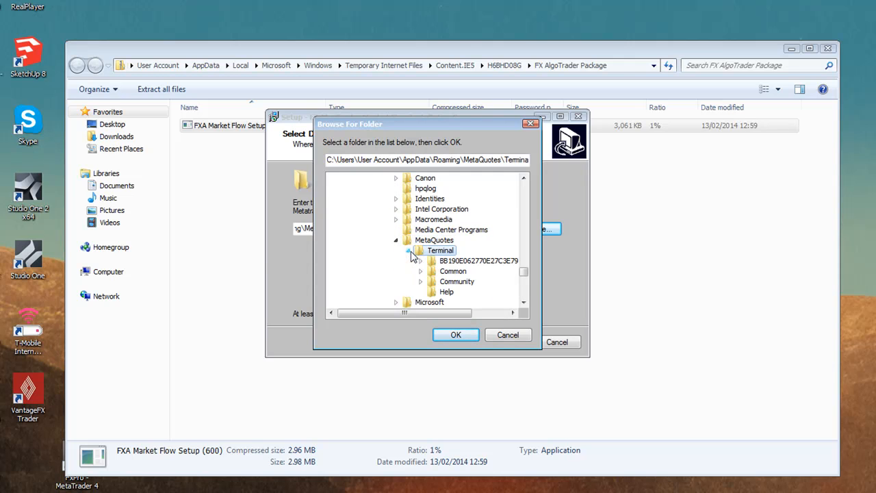
click(470, 265)
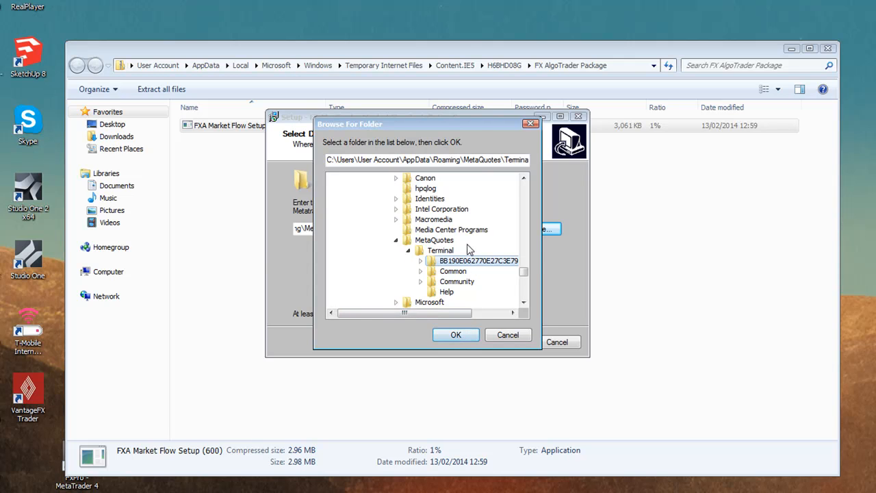
click(448, 335)
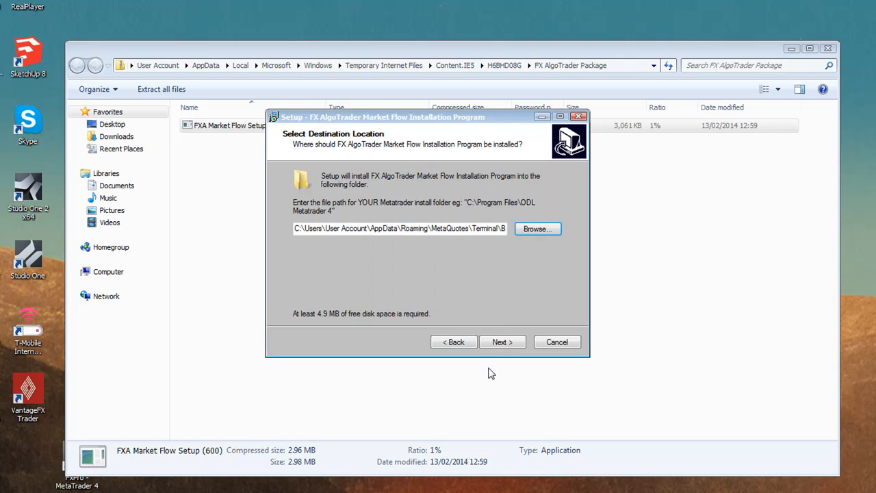
Install Market Flow to the chosen folder, finish the setup wizard and close the FX AlgoTrader Package window.
click(494, 343)
click(505, 343)
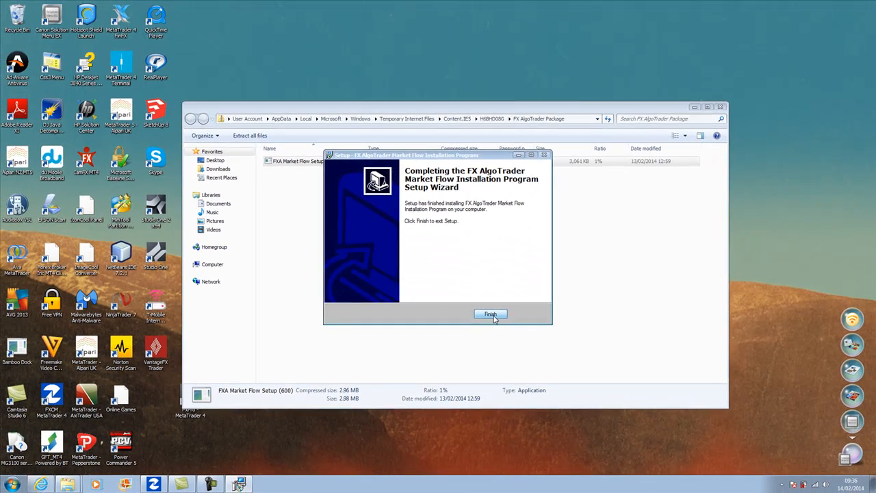
click(490, 315)
click(720, 108)
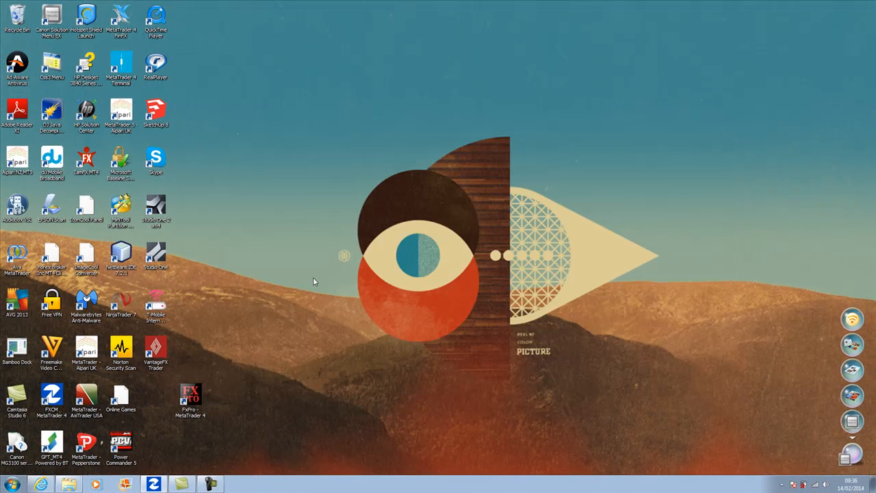
Close the running MetaTrader 4 terminal and relaunch FXCM MetaTrader 4 from the desktop.
right_click(153, 484)
click(137, 469)
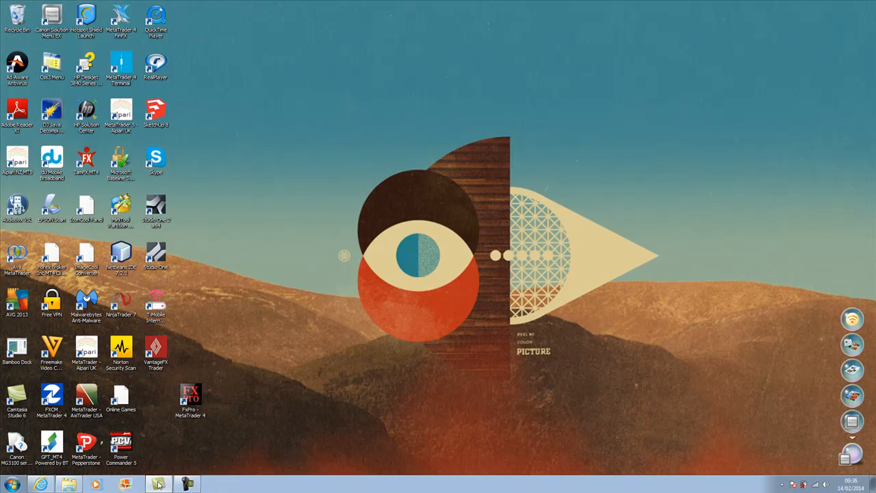
click(53, 400)
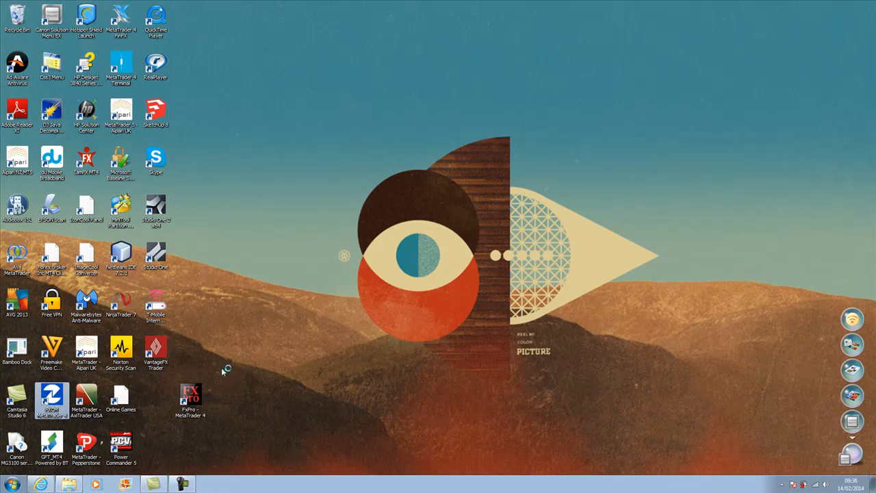
click(538, 287)
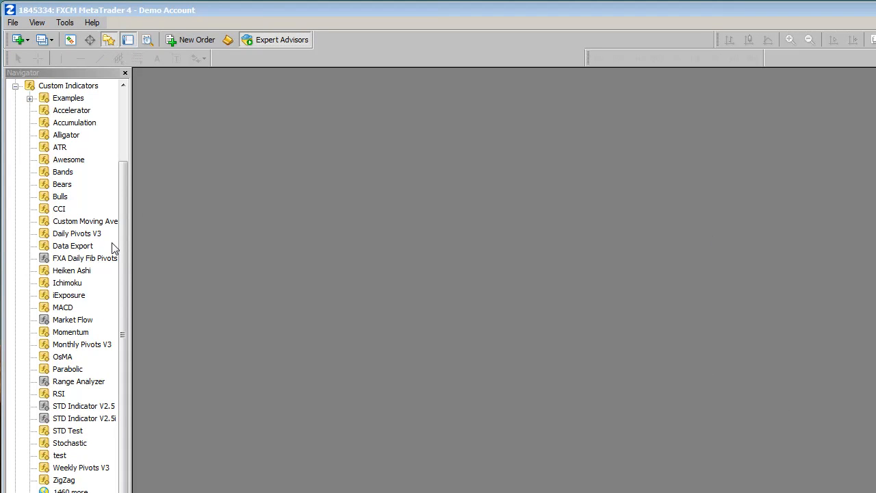
Open a new EURUSD chart and maximize its window.
click(14, 24)
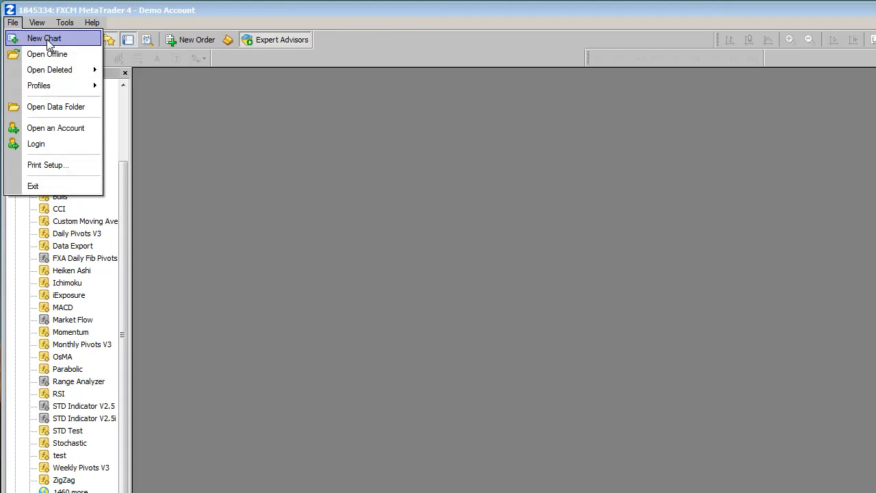
click(48, 40)
click(71, 49)
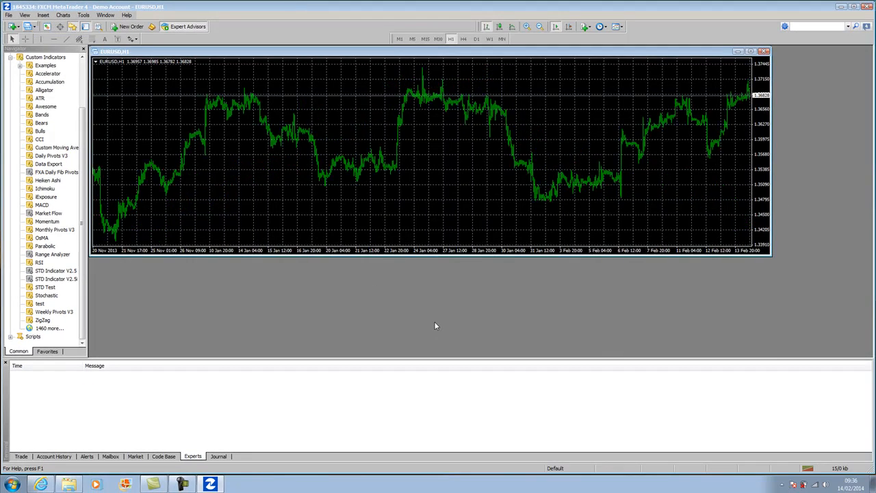
click(750, 51)
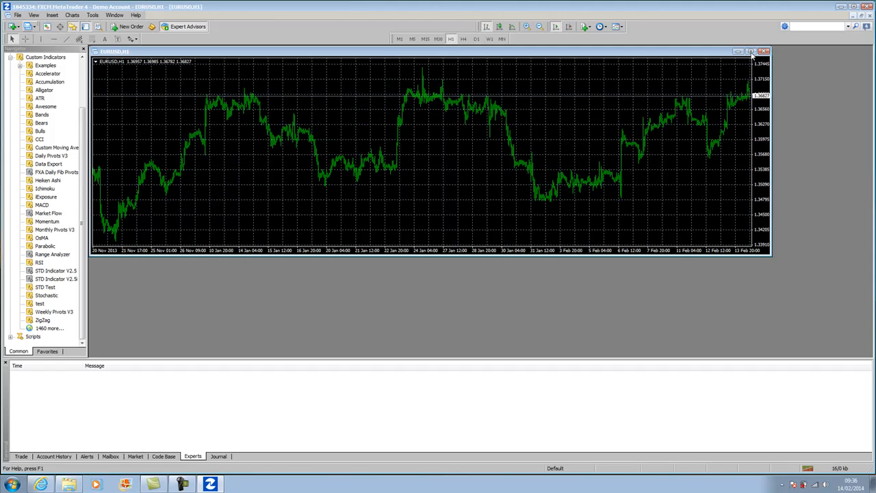
Check the terminal's version and build number in the About information, then close it.
click(137, 15)
click(150, 97)
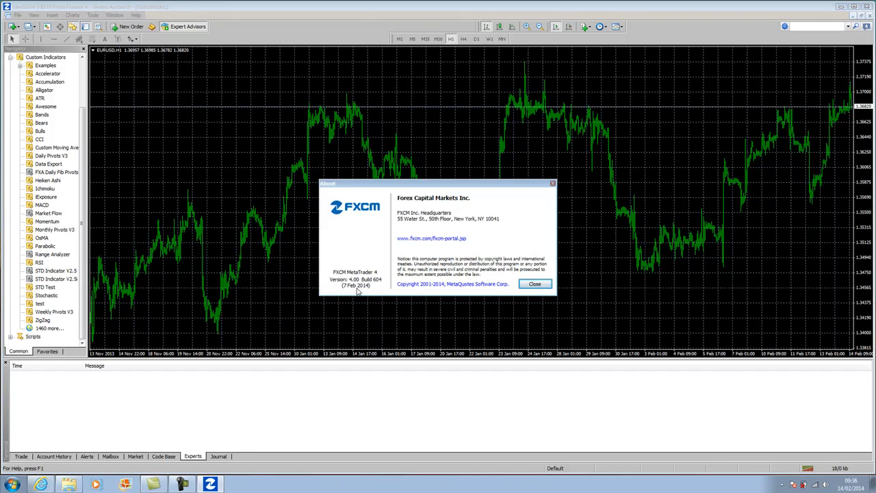
click(537, 284)
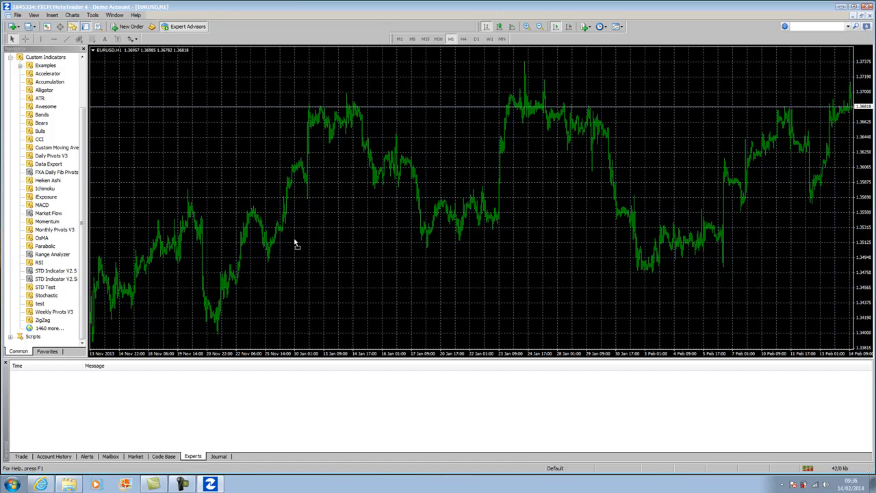
Attach the Market Flow custom indicator to the EURUSD chart with DLL imports and external experts imports allowed.
drag(340, 219, 340, 218)
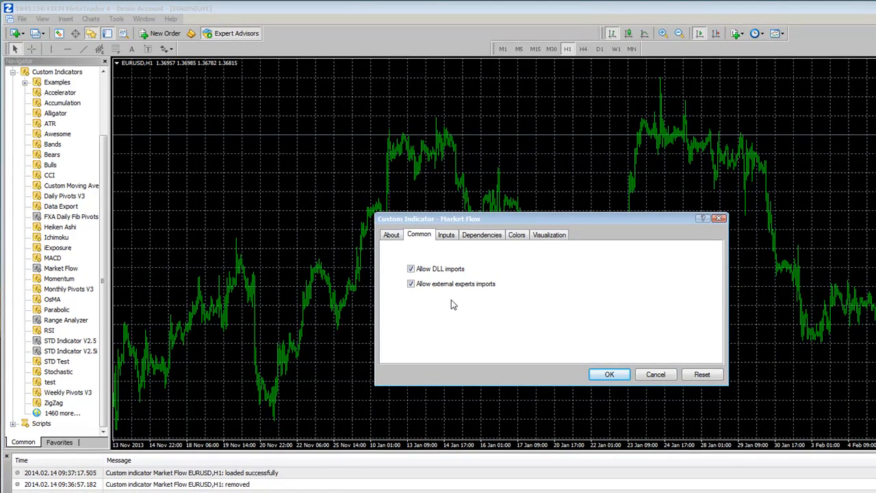
click(594, 374)
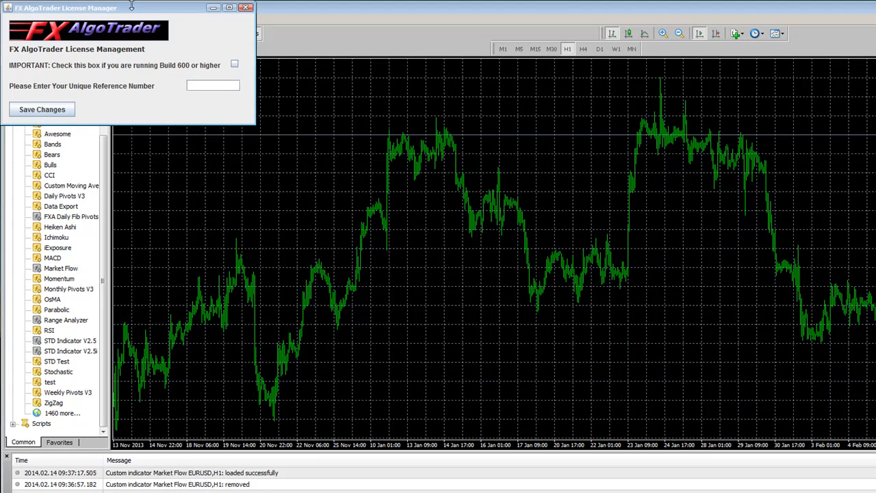
In the FX AlgoTrader License Manager, enable the Build 600 or higher option, enter the unique reference number and save the changes.
drag(134, 11, 514, 184)
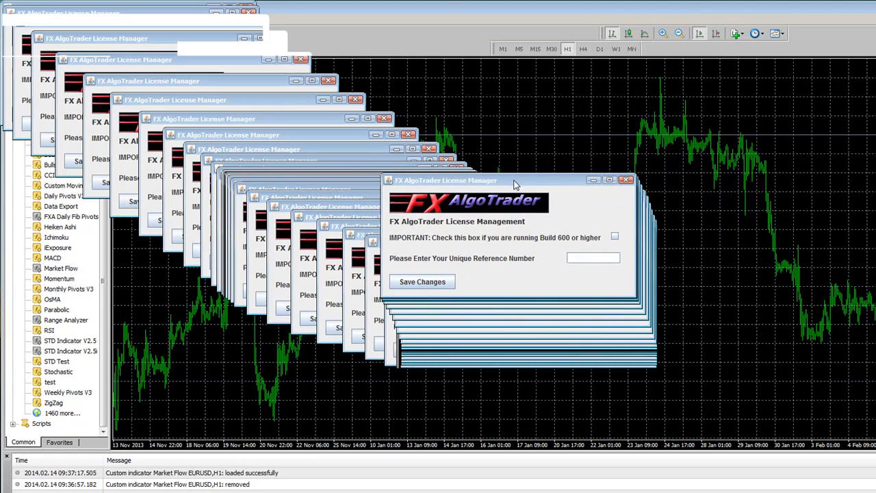
drag(541, 219, 562, 202)
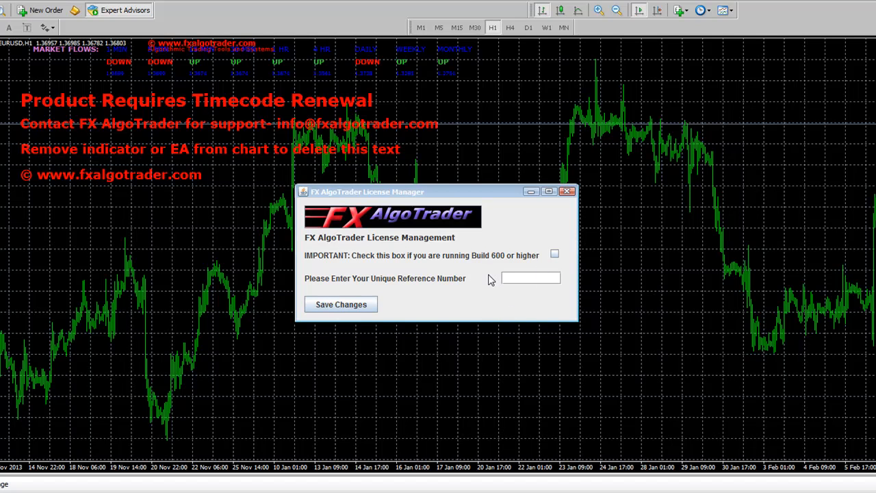
click(554, 254)
text(0)
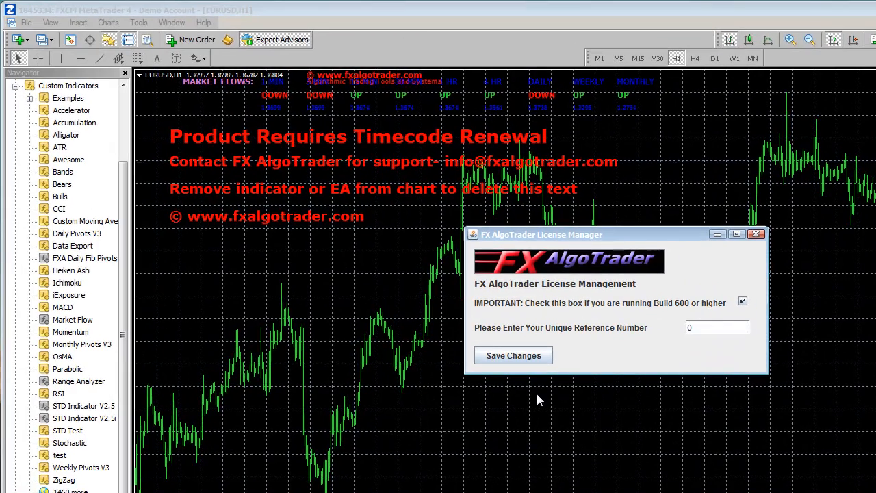
click(516, 355)
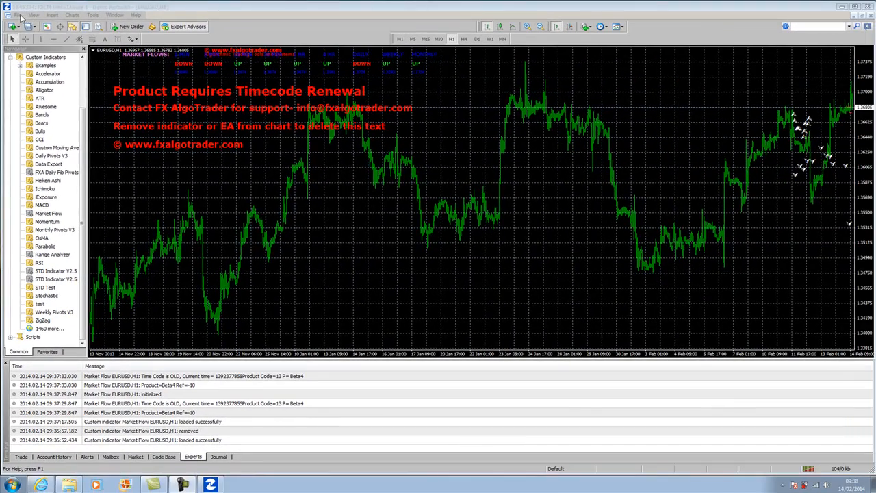
Open the terminal's data folder and go to its MQL4\Files subfolder.
click(16, 14)
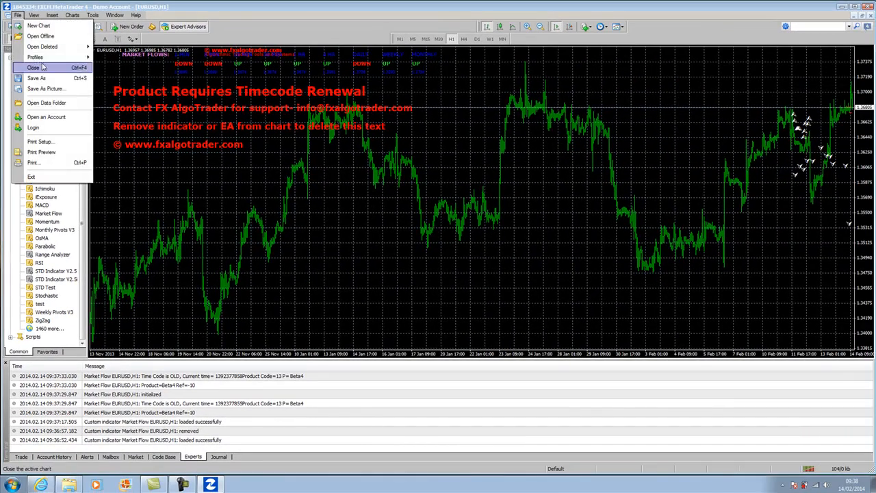
click(57, 108)
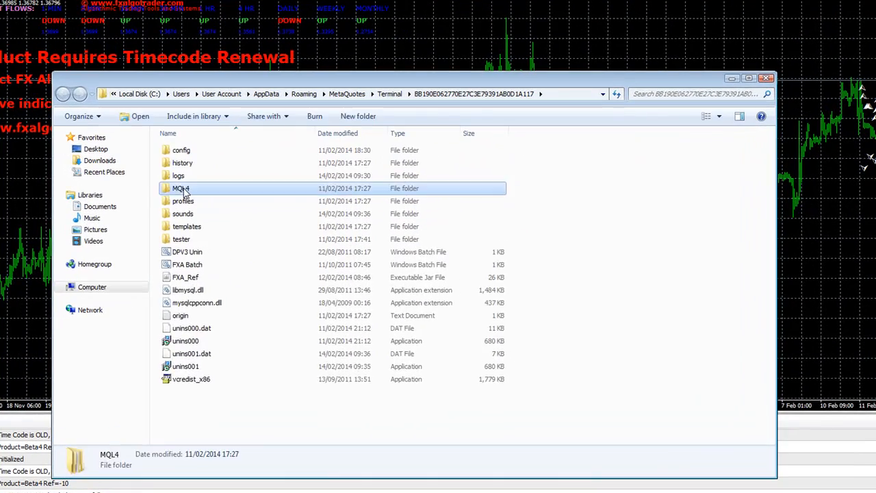
double_click(279, 190)
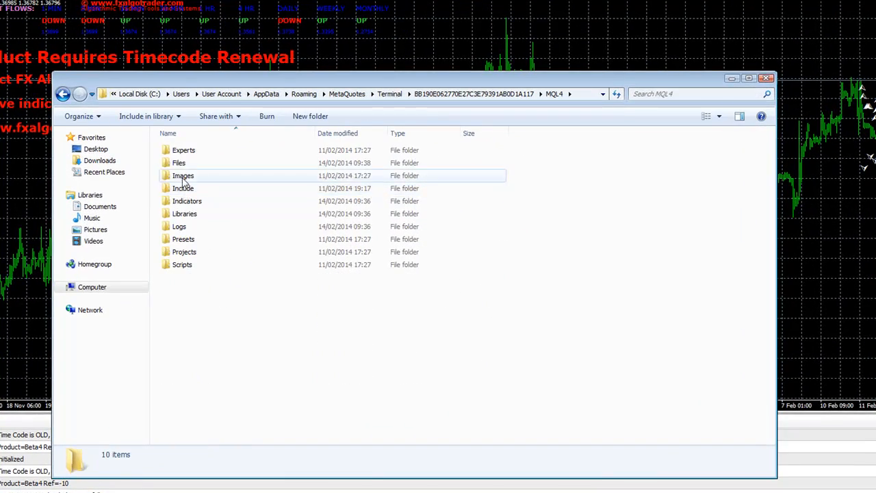
double_click(180, 165)
Locate Ref_File in the Files folder, keep the Details view and open the file in Excel to examine its contents.
click(194, 227)
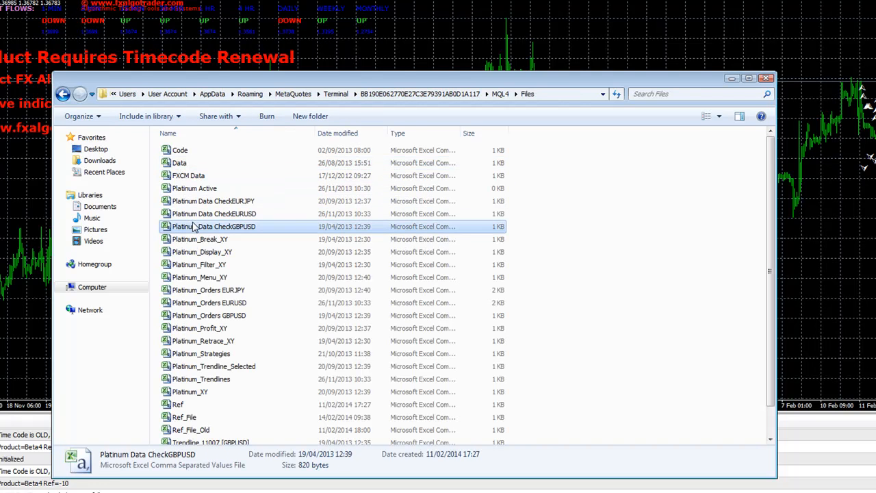
click(189, 405)
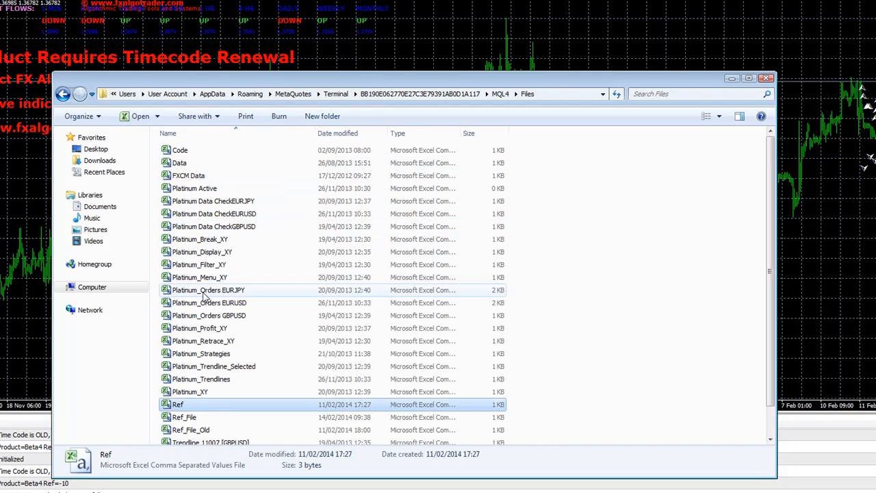
click(184, 416)
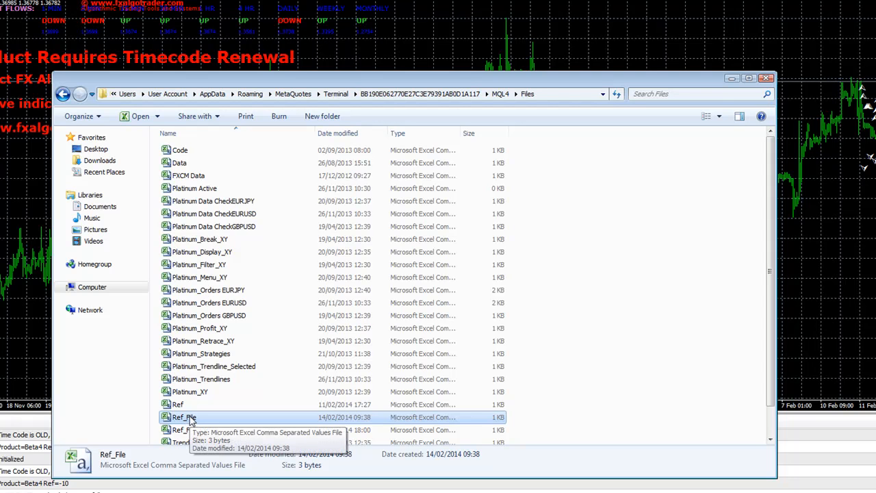
click(718, 116)
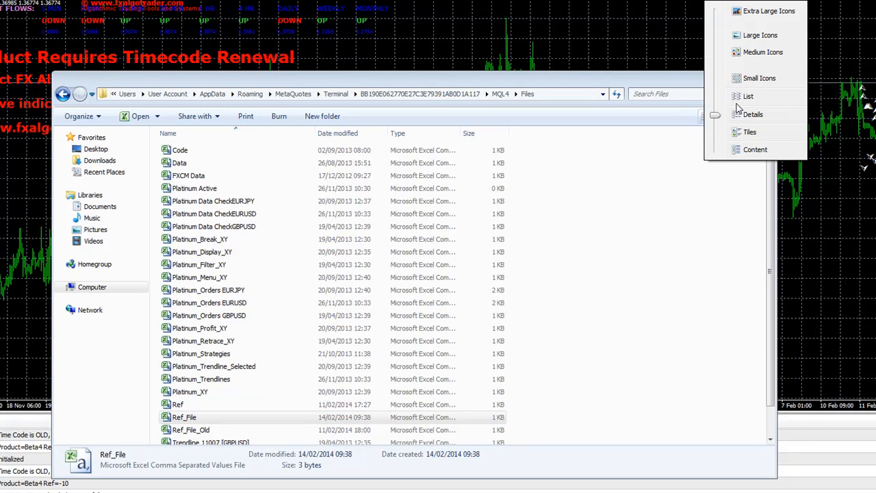
click(746, 114)
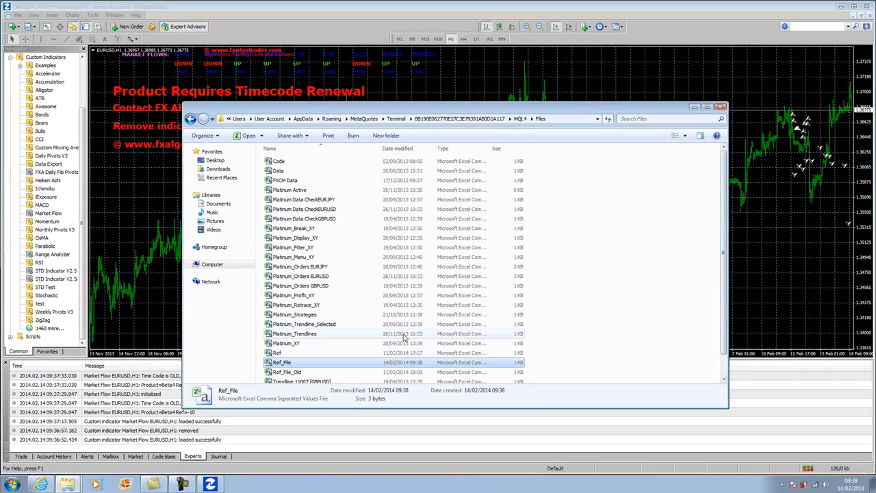
right_click(286, 369)
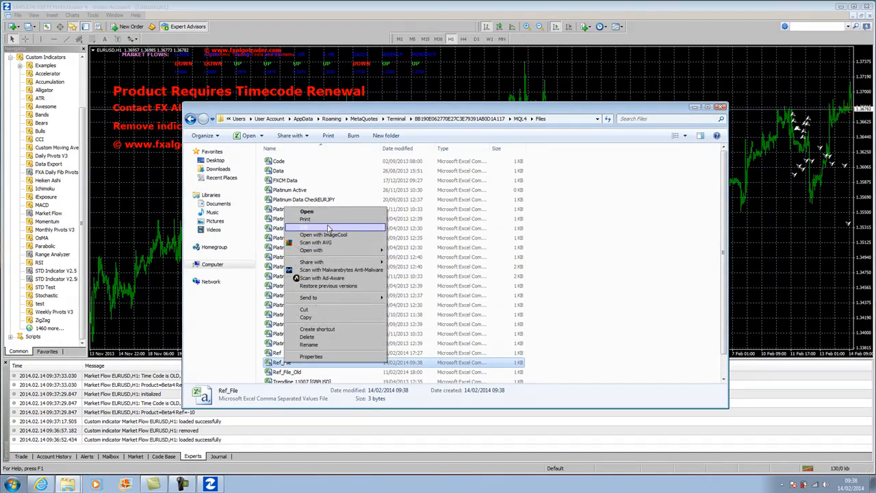
click(325, 227)
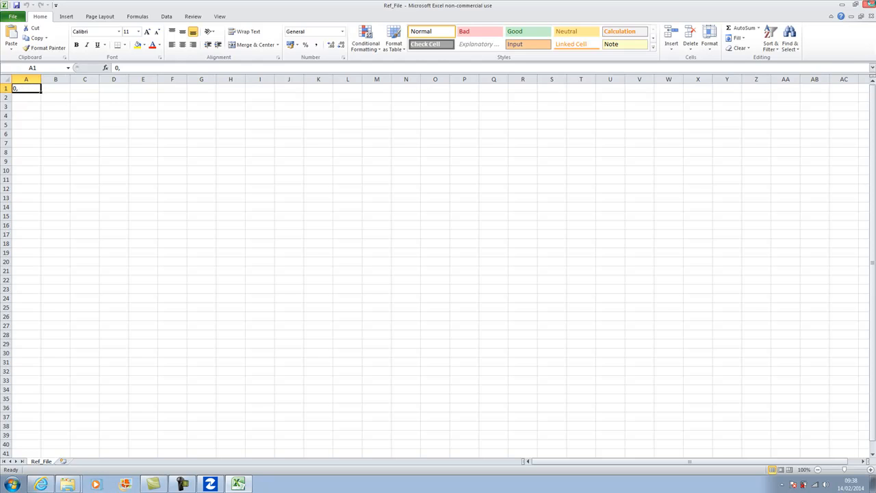
Close the Ref_File workbook and the Files folder window to return to the MetaTrader chart.
click(870, 5)
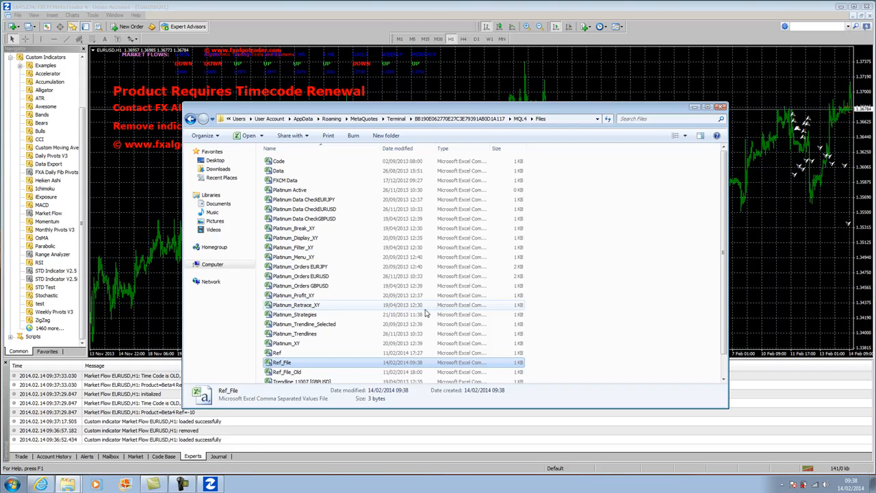
click(721, 108)
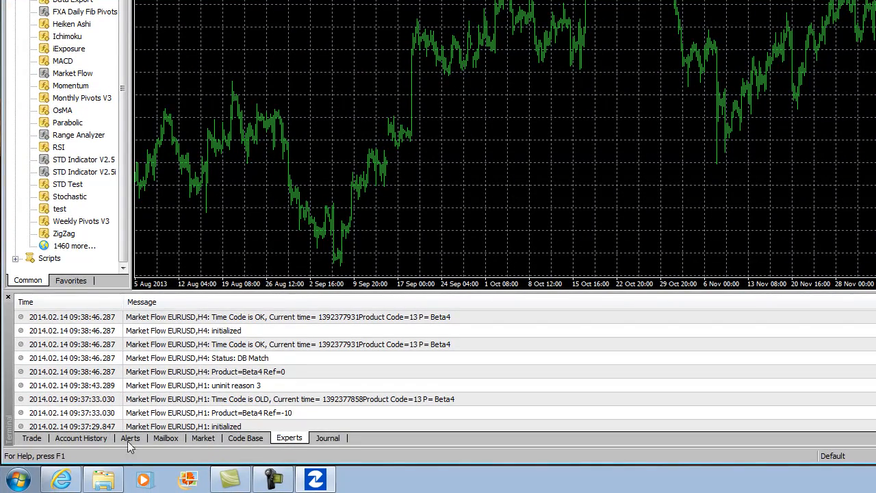
Open Notepad from the Windows Accessories and enter the unique reference number followed by a comma in the blank document.
click(18, 479)
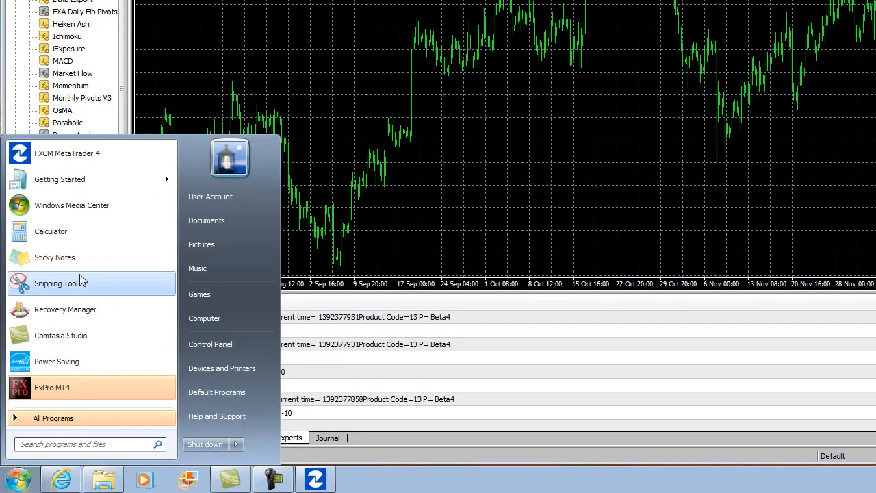
click(61, 420)
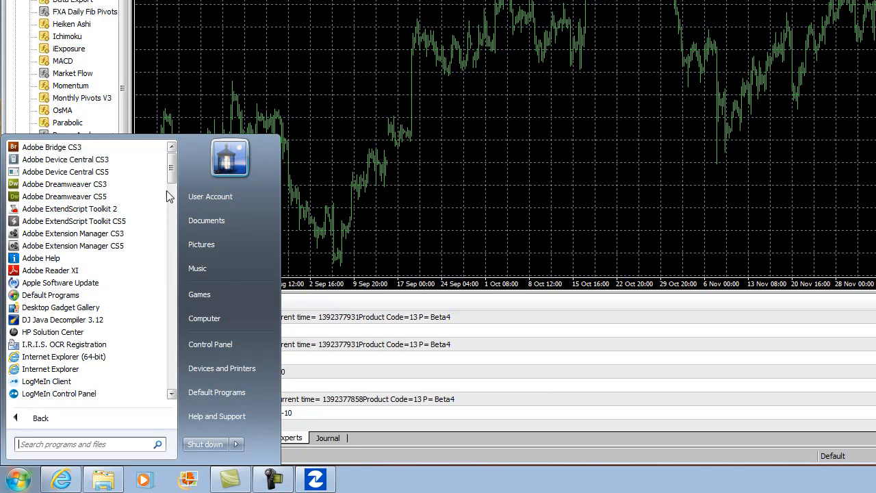
drag(169, 175, 174, 198)
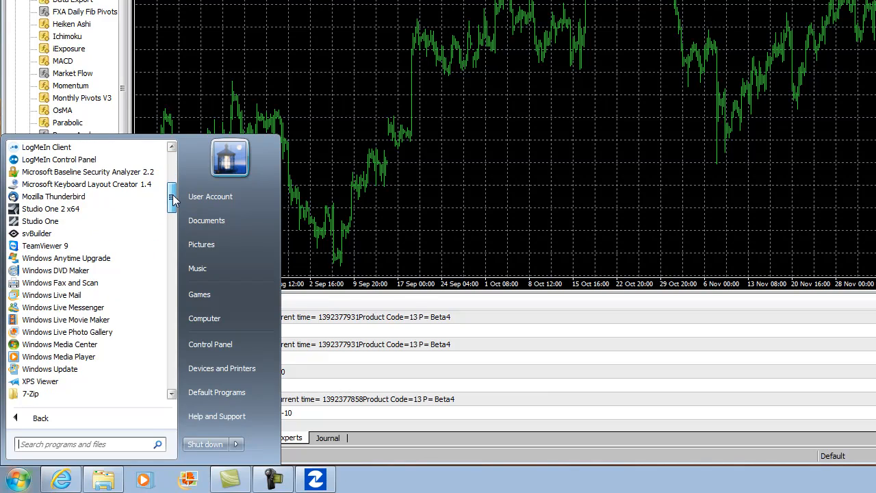
drag(173, 199, 171, 229)
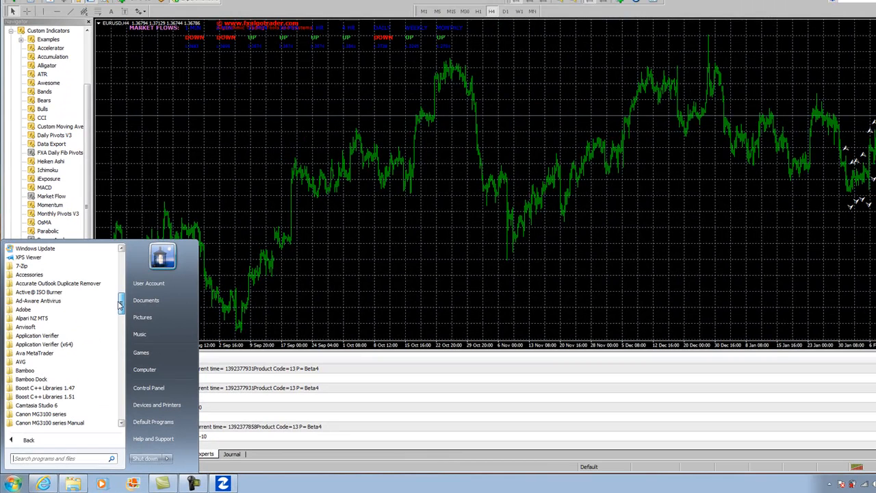
click(52, 275)
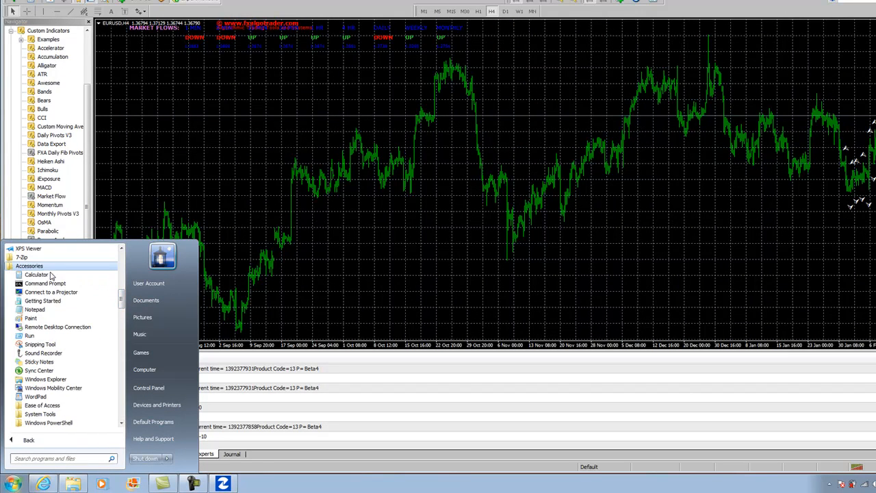
click(45, 309)
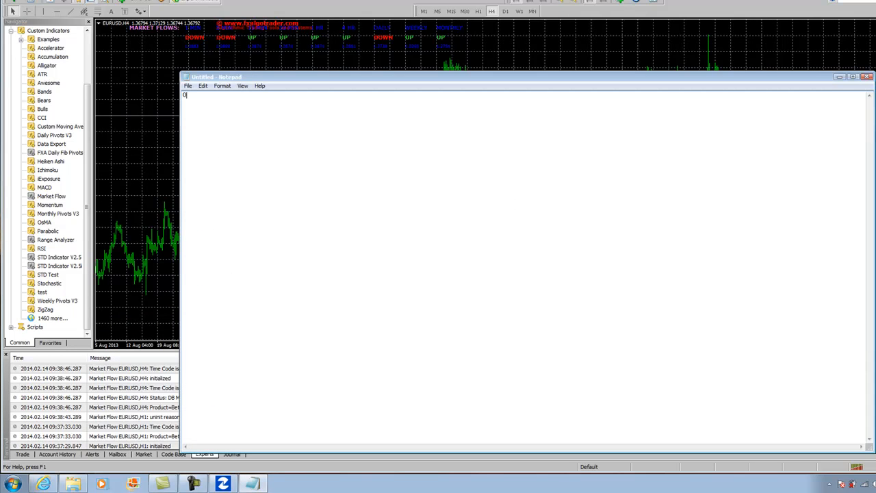
text(0,)
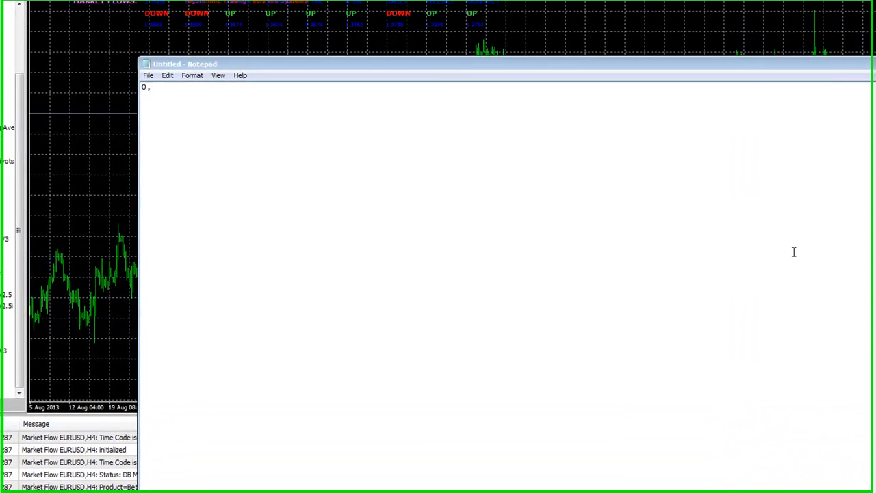
Begin saving the document under a new name, with the terminal data folder's MQL4\Files subfolder as the destination.
click(145, 75)
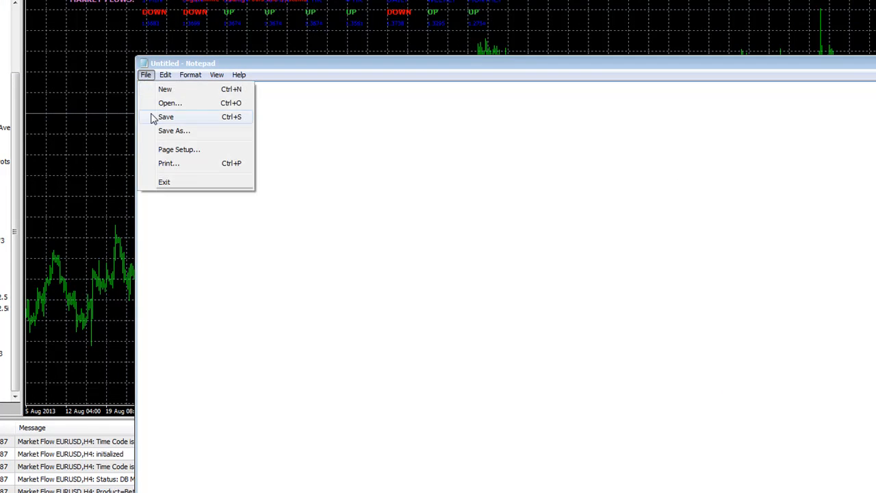
click(164, 130)
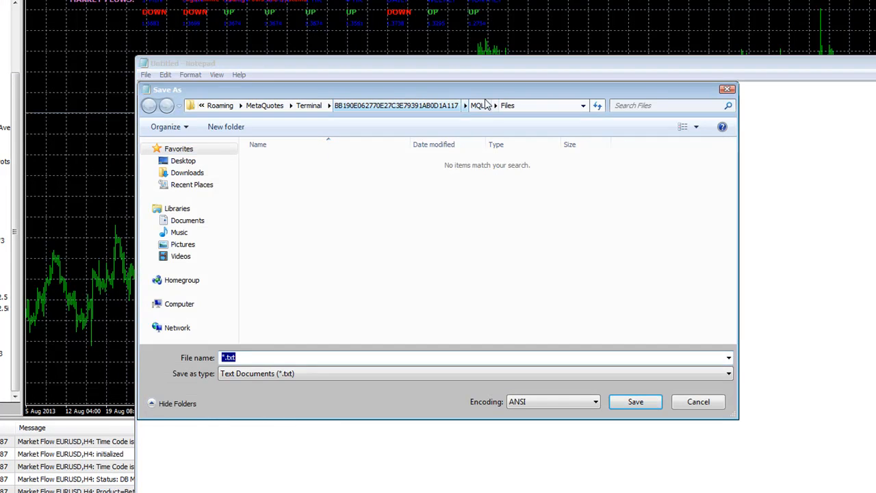
double_click(377, 111)
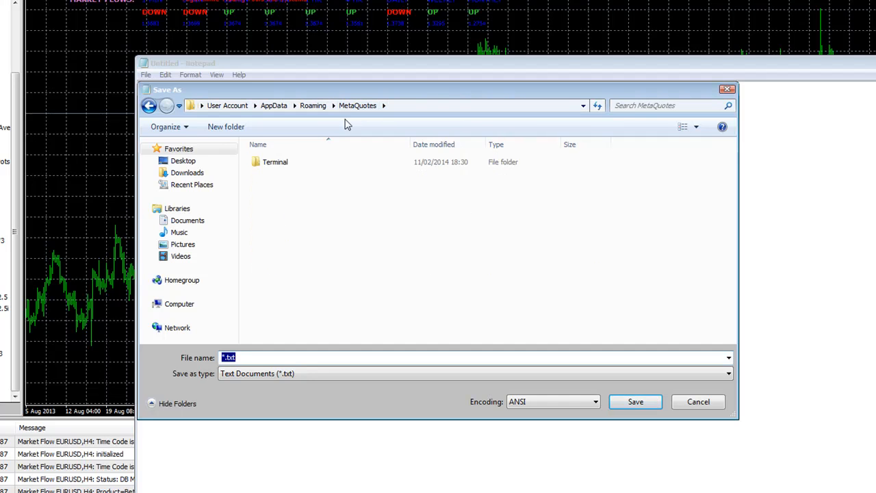
double_click(256, 163)
click(280, 168)
double_click(280, 166)
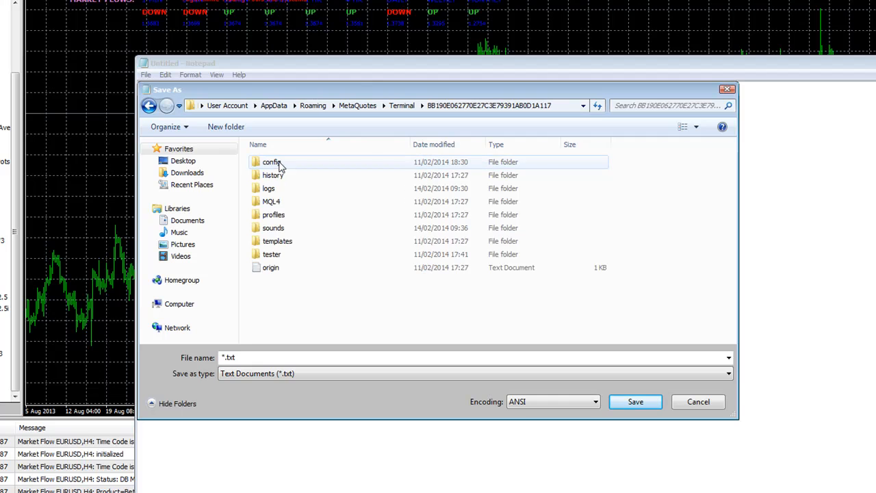
double_click(272, 201)
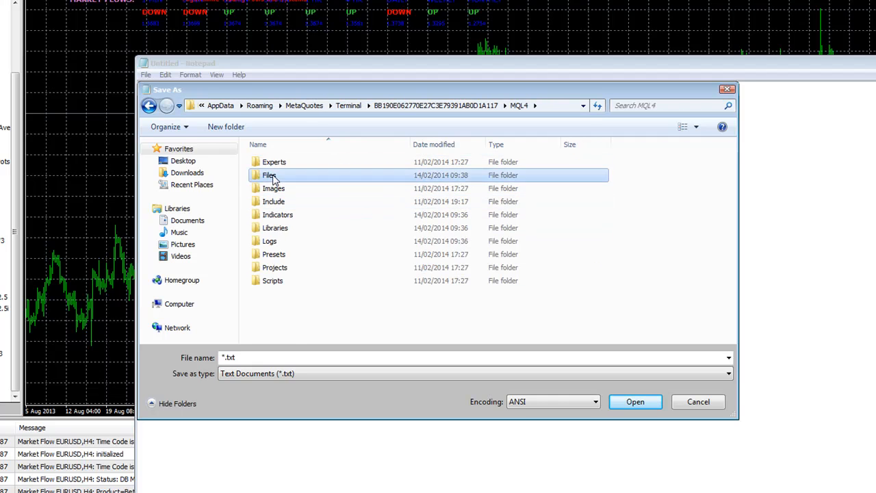
double_click(275, 175)
Save the document as Ref_File.csv, replacing the existing file, and close Notepad.
click(223, 358)
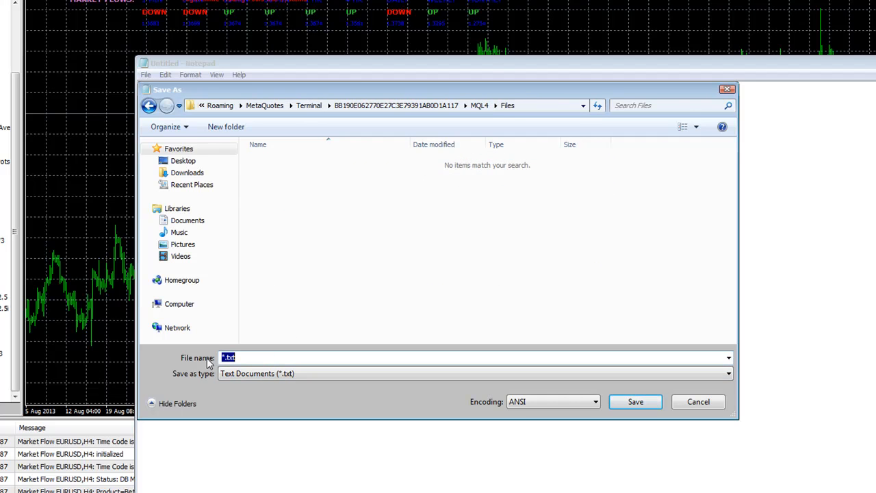
text(Re)
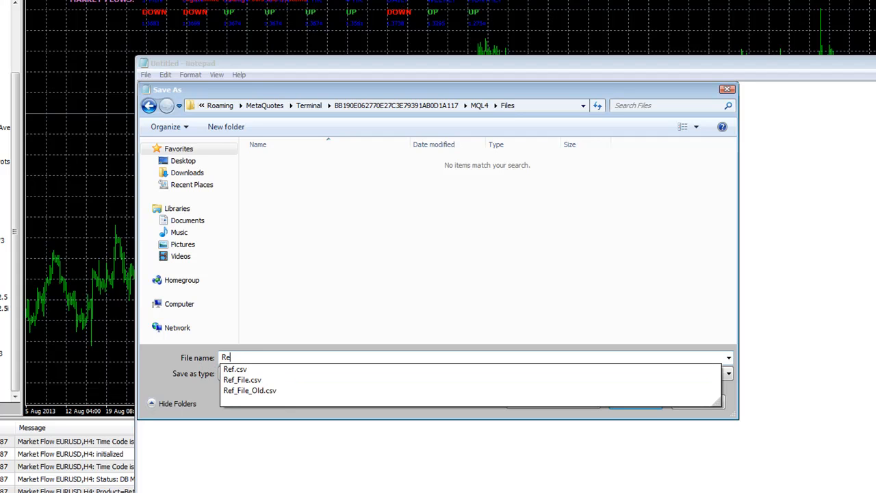
text(f_File.csv)
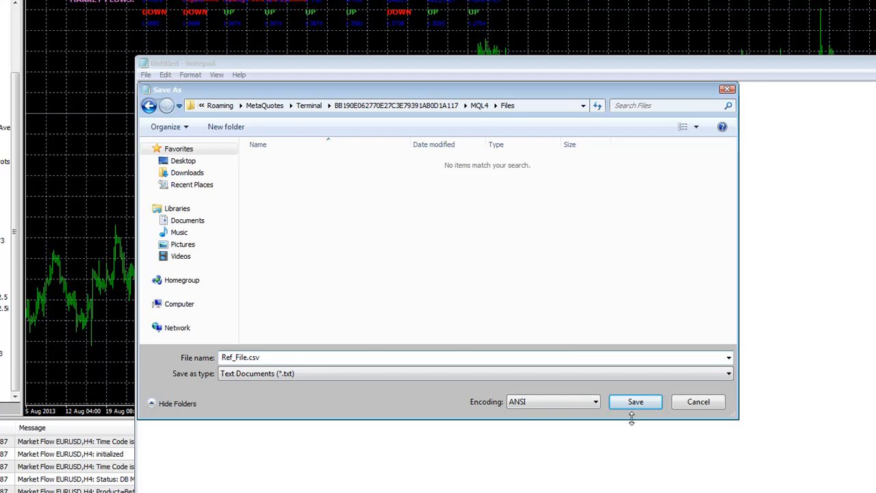
click(627, 405)
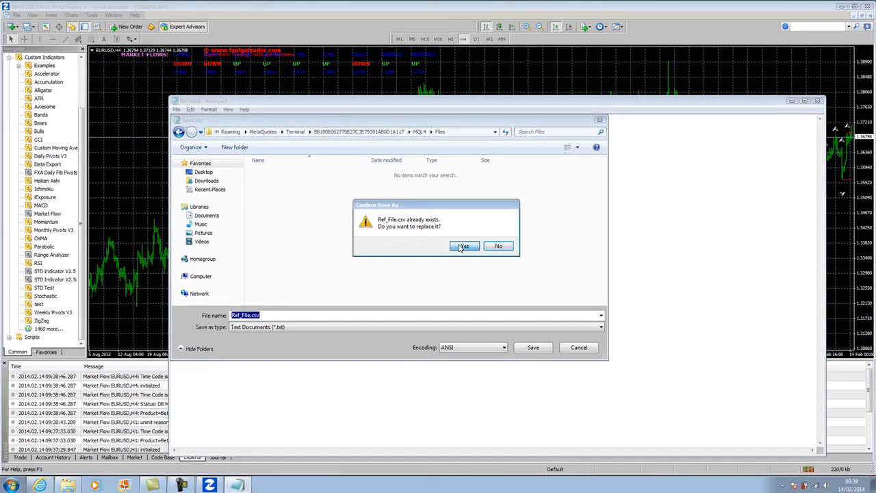
click(531, 265)
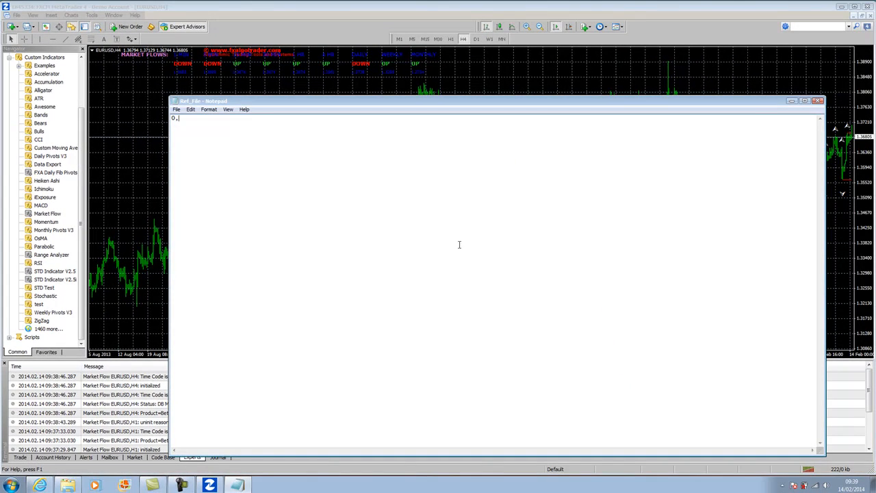
click(799, 104)
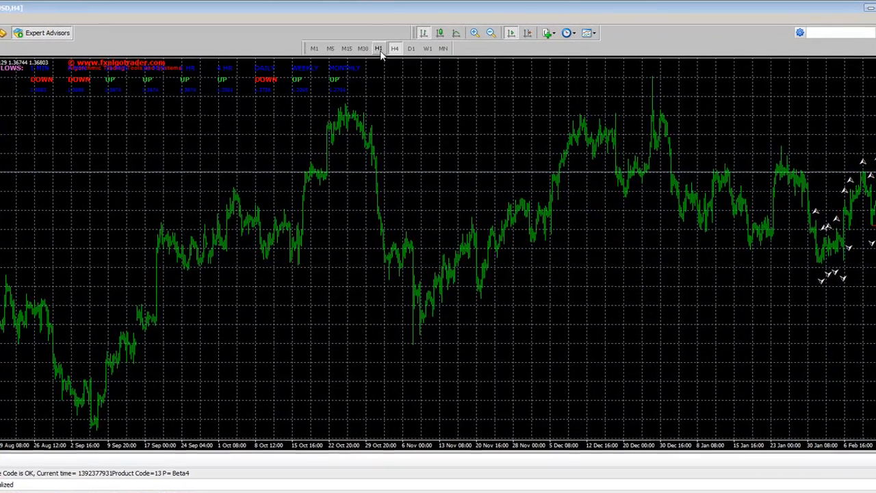
Switch the EURUSD chart to the H1 timeframe and delete the Market Flow indicator from it.
click(425, 43)
right_click(316, 216)
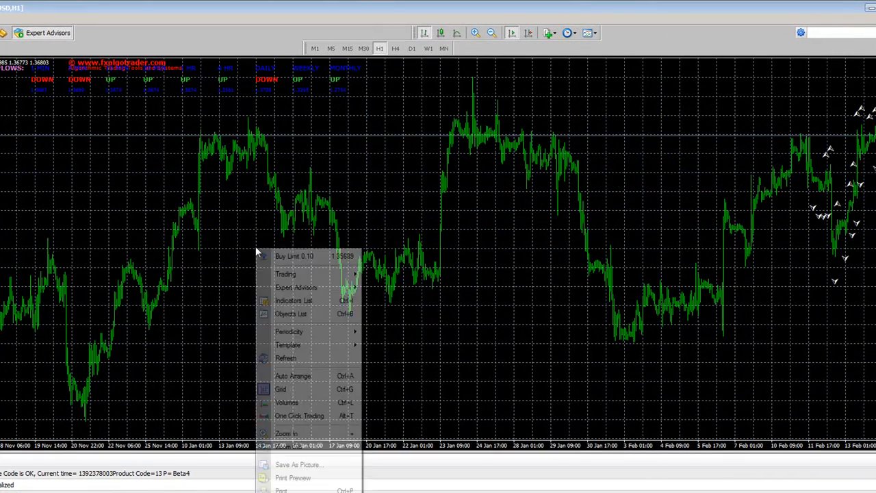
click(295, 300)
click(189, 214)
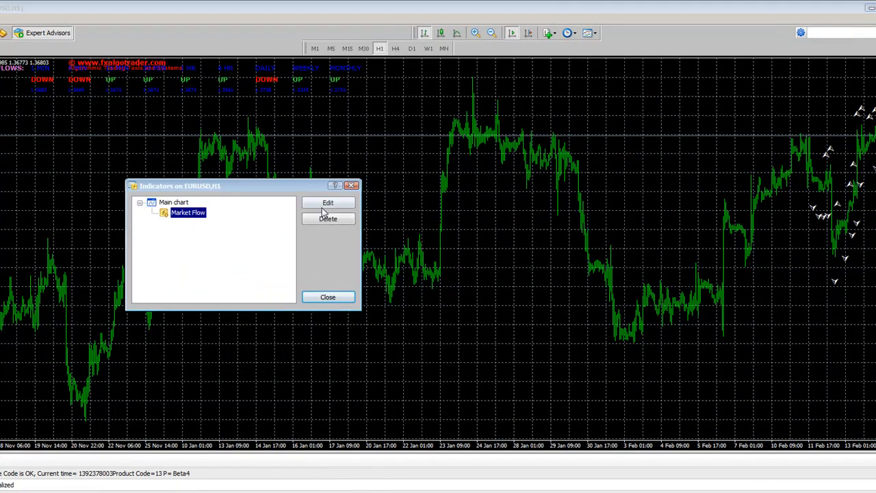
click(328, 218)
click(351, 186)
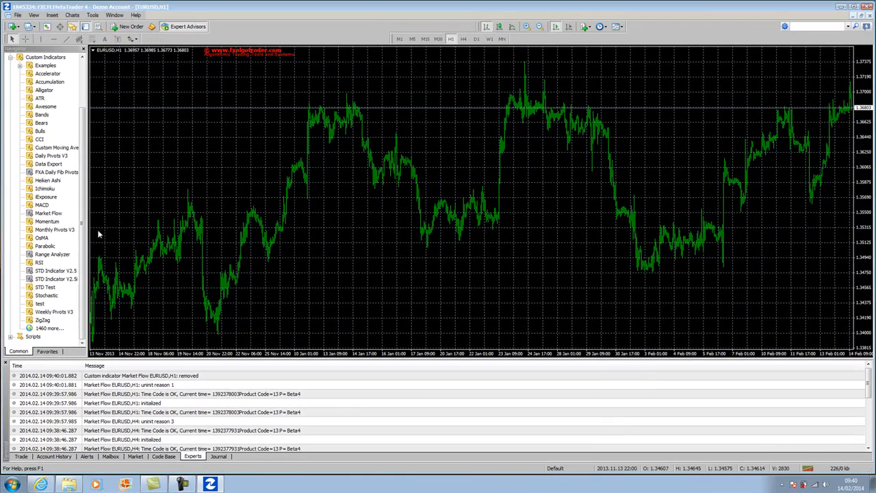
Attach Market Flow to the EURUSD chart again with DLL and external experts imports allowed, and hide the chart grid.
drag(48, 213, 277, 201)
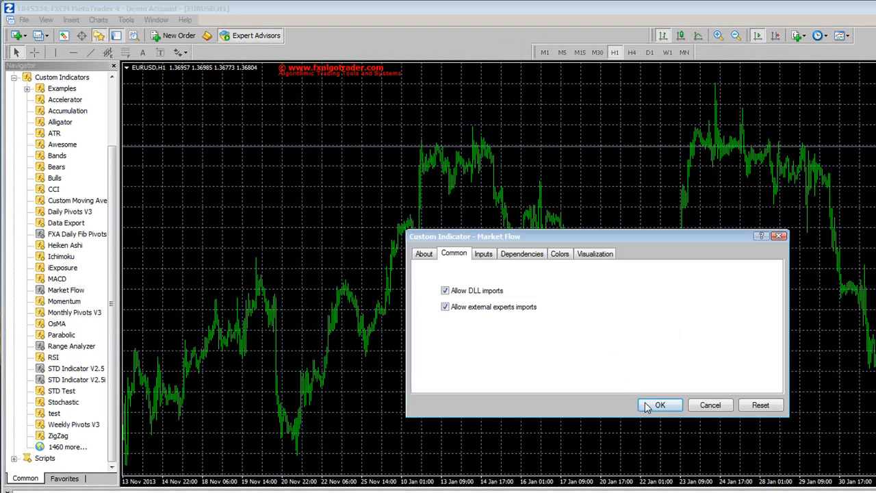
click(650, 405)
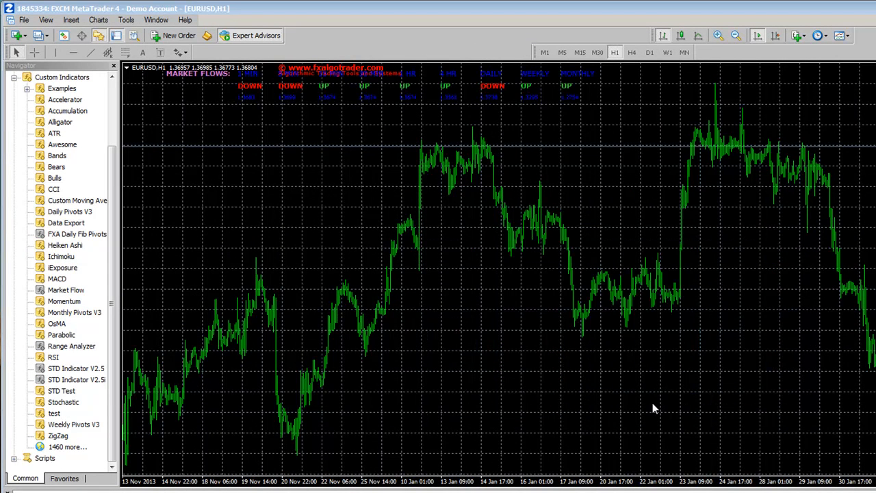
right_click(632, 307)
click(678, 457)
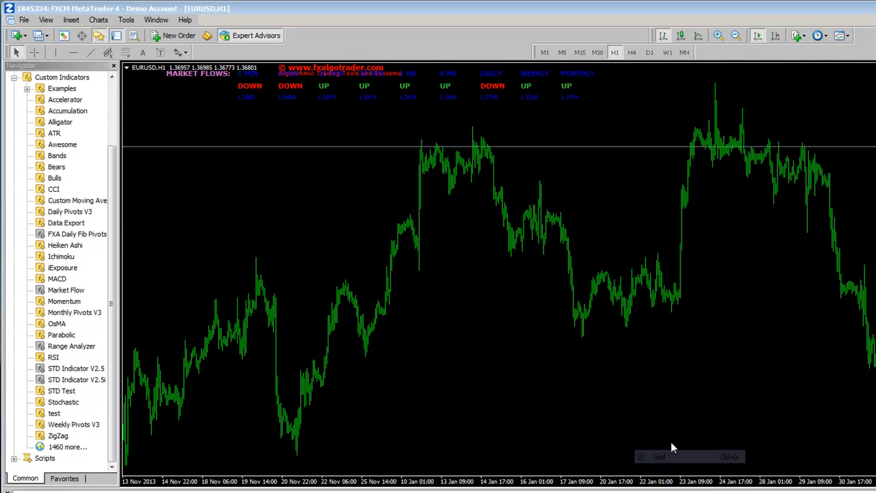
Examine the terminal's Global Variables list and close it.
right_click(439, 141)
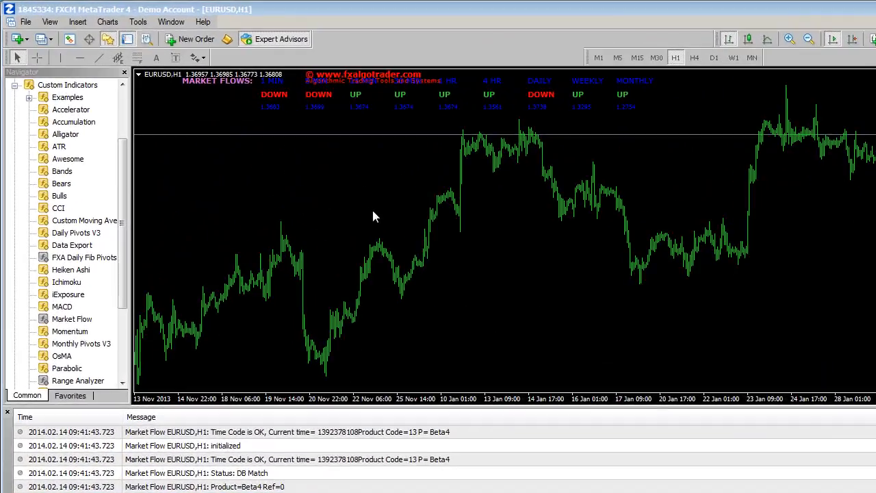
key(F3)
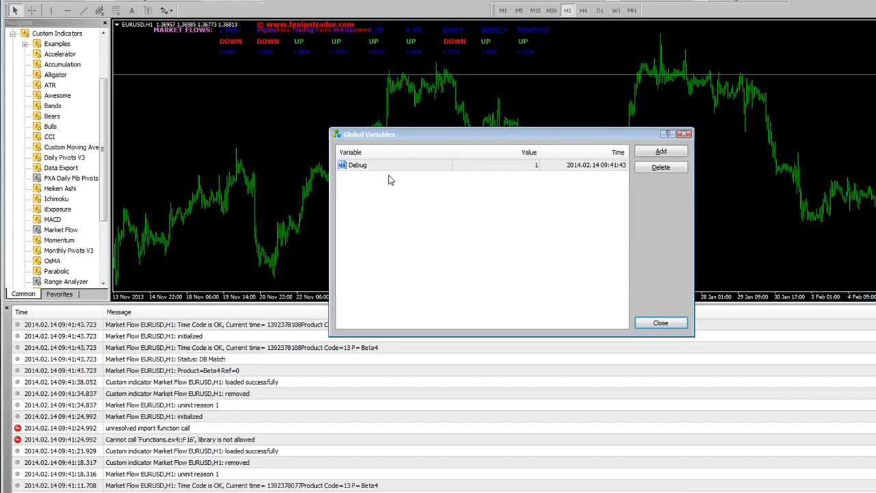
click(684, 134)
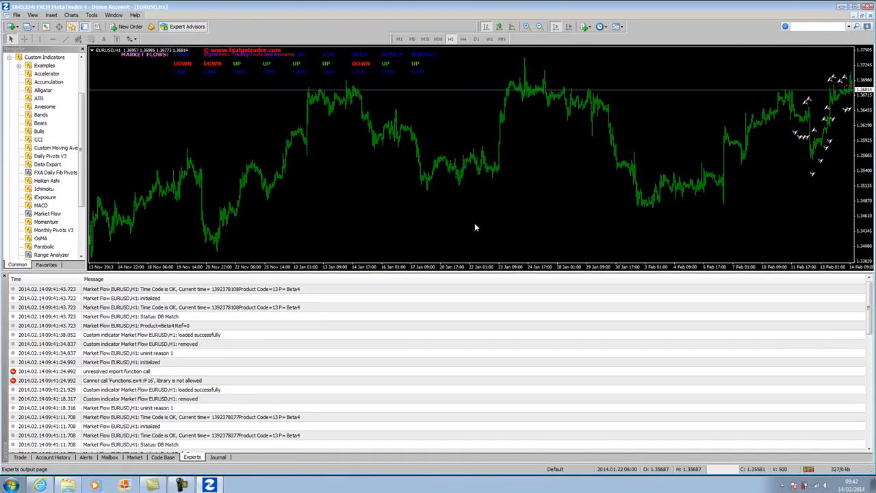
Remove the Market Flow indicator from the EURUSD,H1 chart and reattach it with both import permissions enabled.
right_click(436, 81)
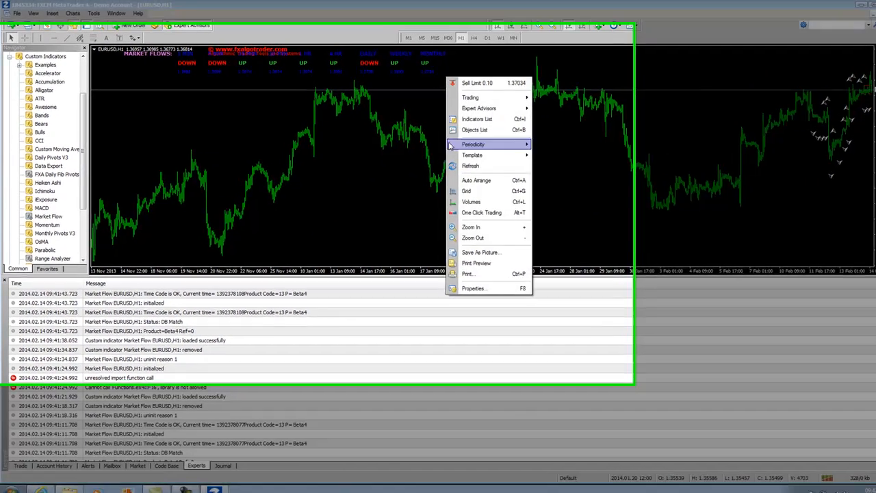
click(459, 119)
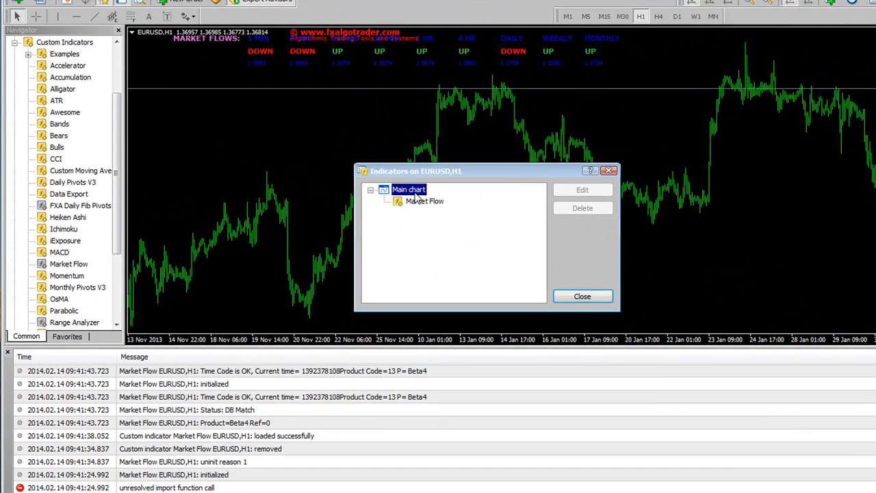
click(417, 201)
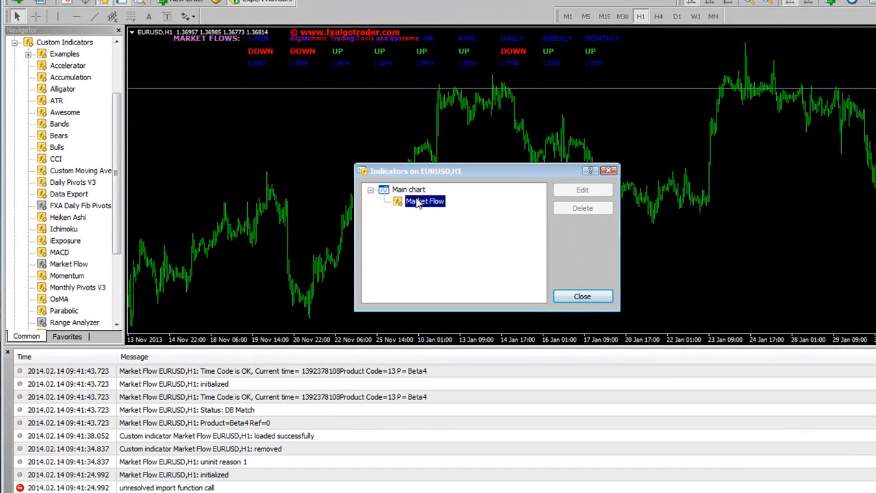
click(558, 209)
click(609, 170)
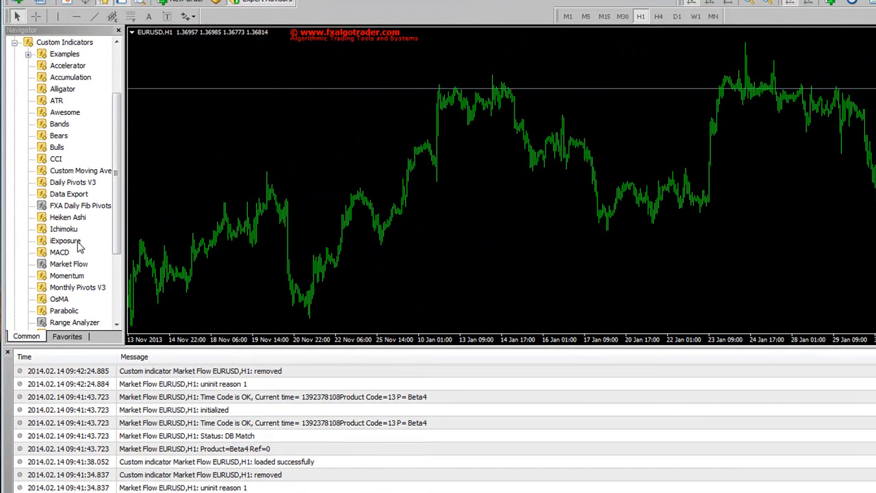
drag(245, 237, 304, 202)
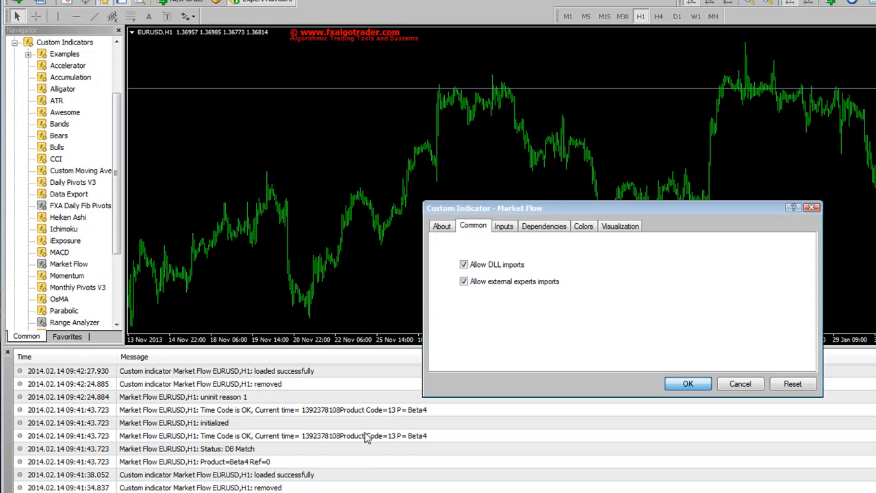
key(Return)
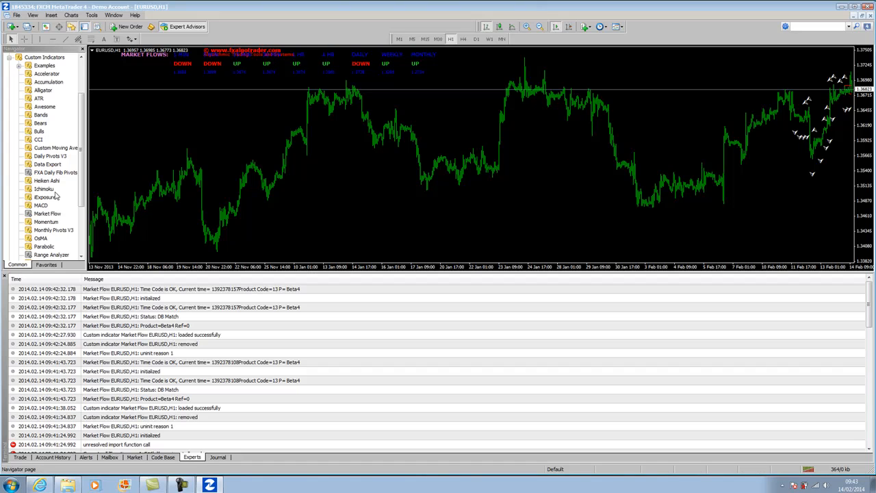
Close the EURUSD,H1 chart, and exit and relaunch the FXCM MetaTrader 4 terminal.
click(48, 215)
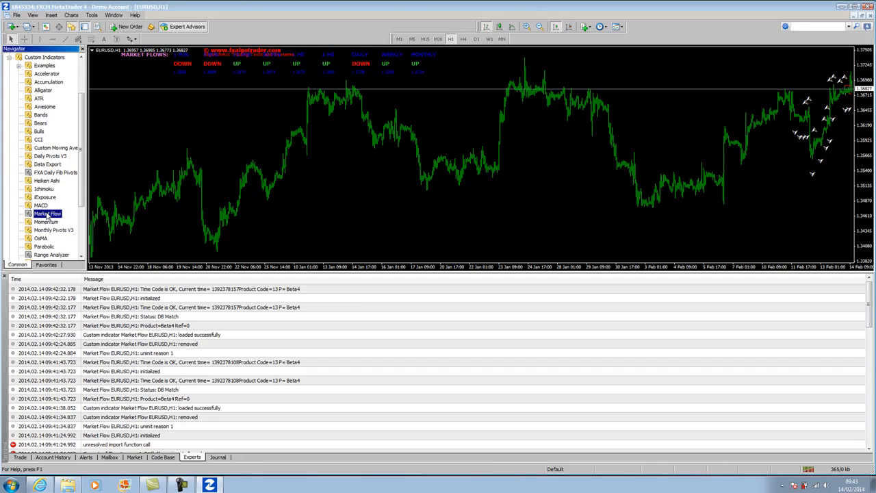
click(54, 255)
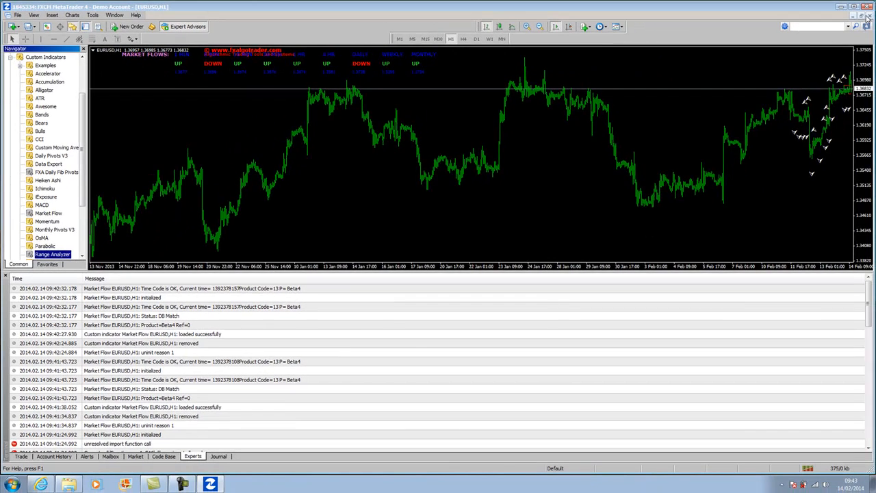
click(869, 19)
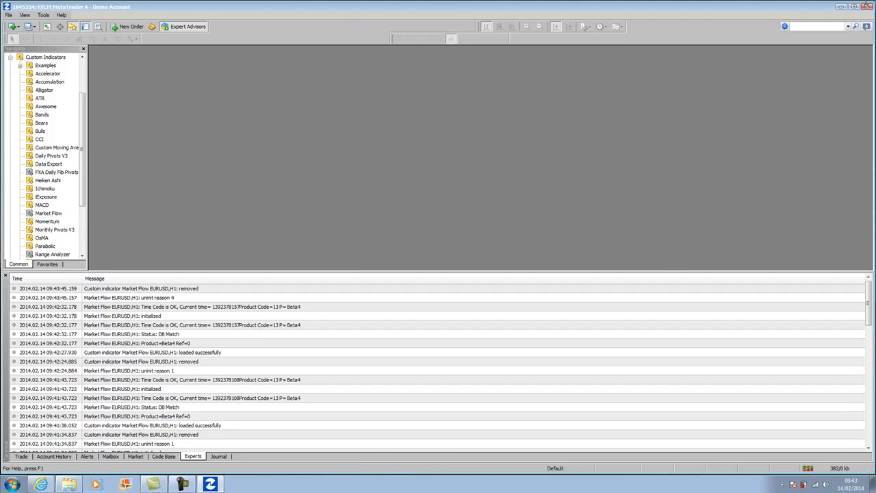
click(868, 7)
double_click(52, 396)
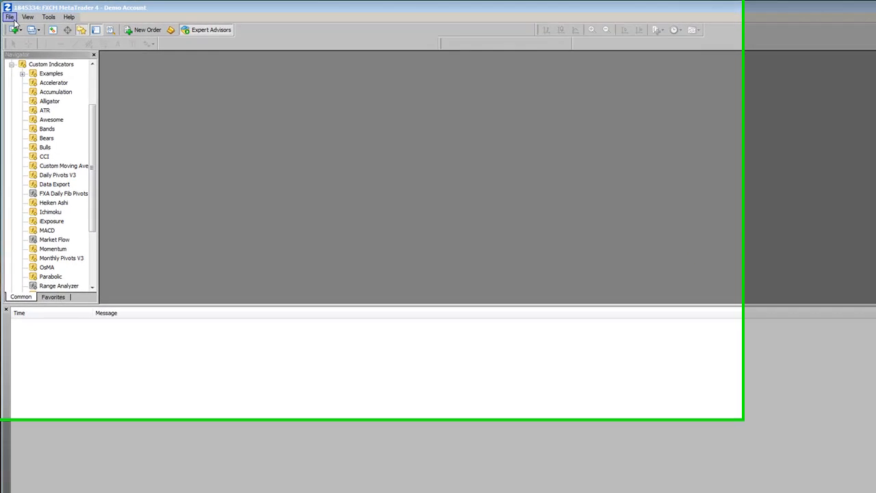
Open a new EURUSD chart.
click(11, 17)
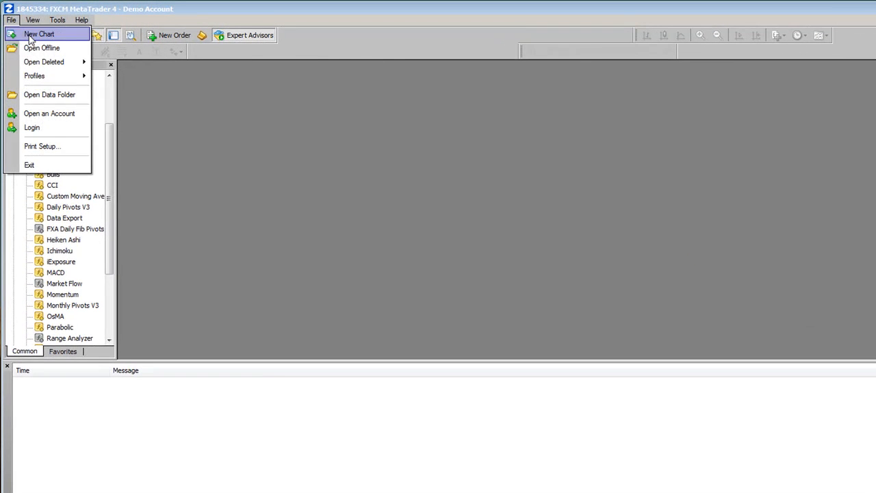
click(27, 30)
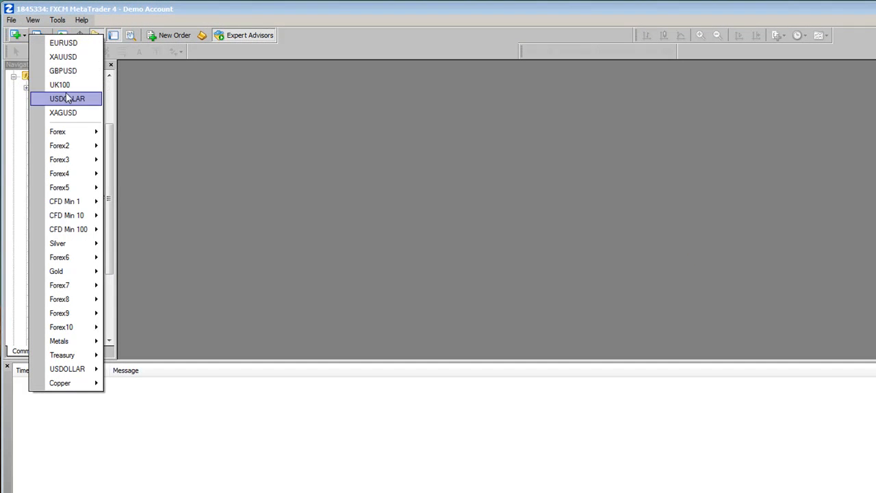
click(65, 43)
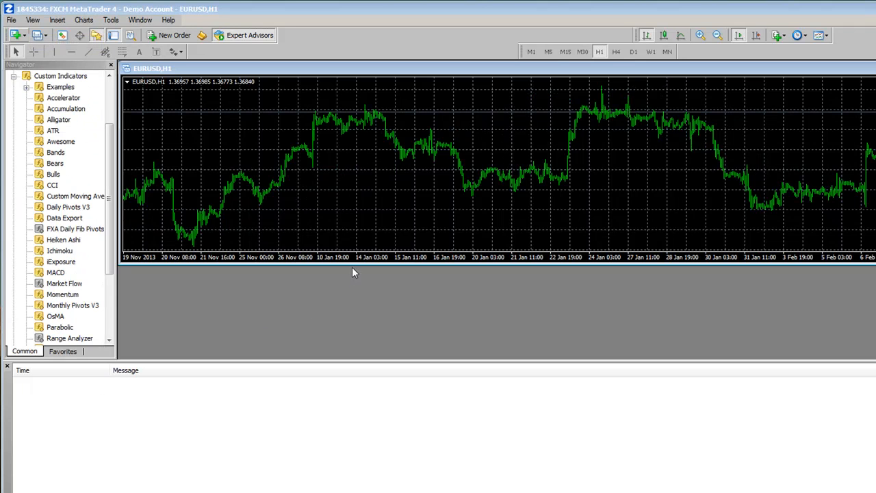
Shrink the terminal log area in height and extend the EURUSD chart window down to fill the freed space.
drag(353, 266, 350, 360)
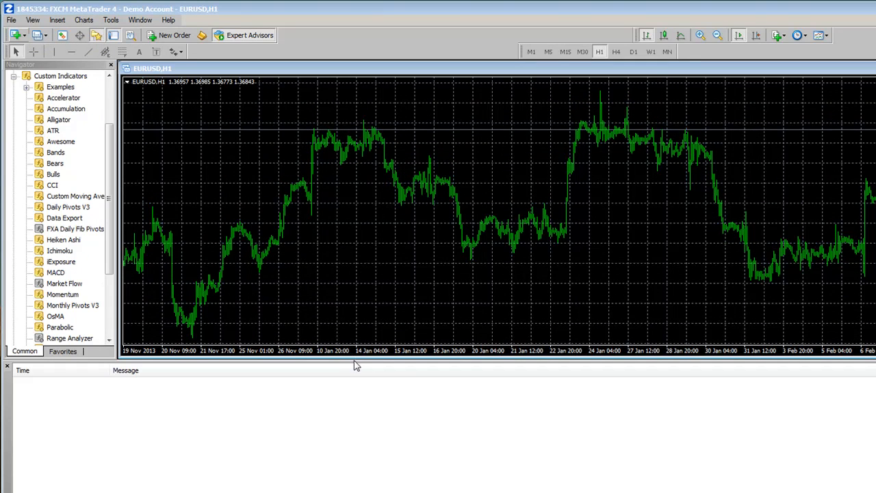
drag(364, 363, 362, 473)
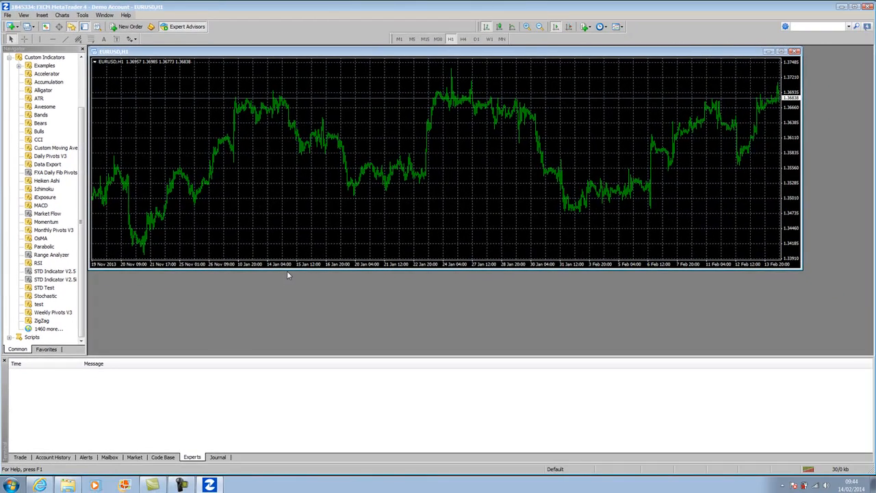
drag(293, 268, 294, 349)
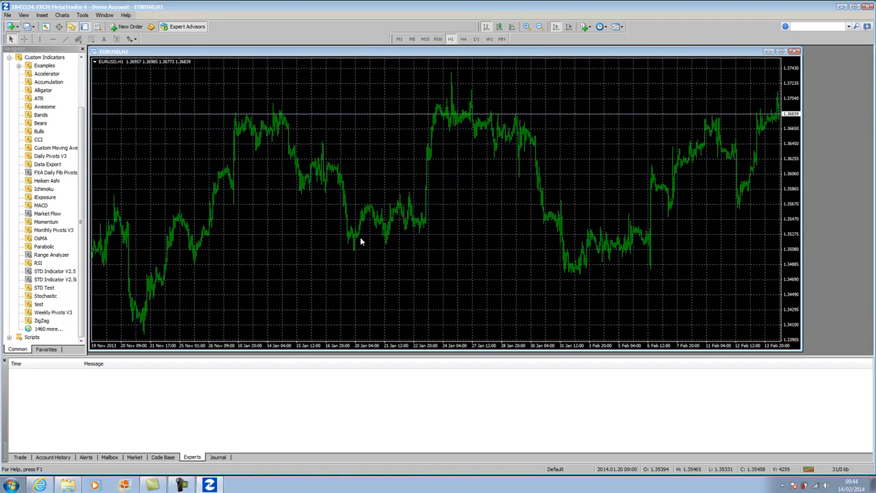